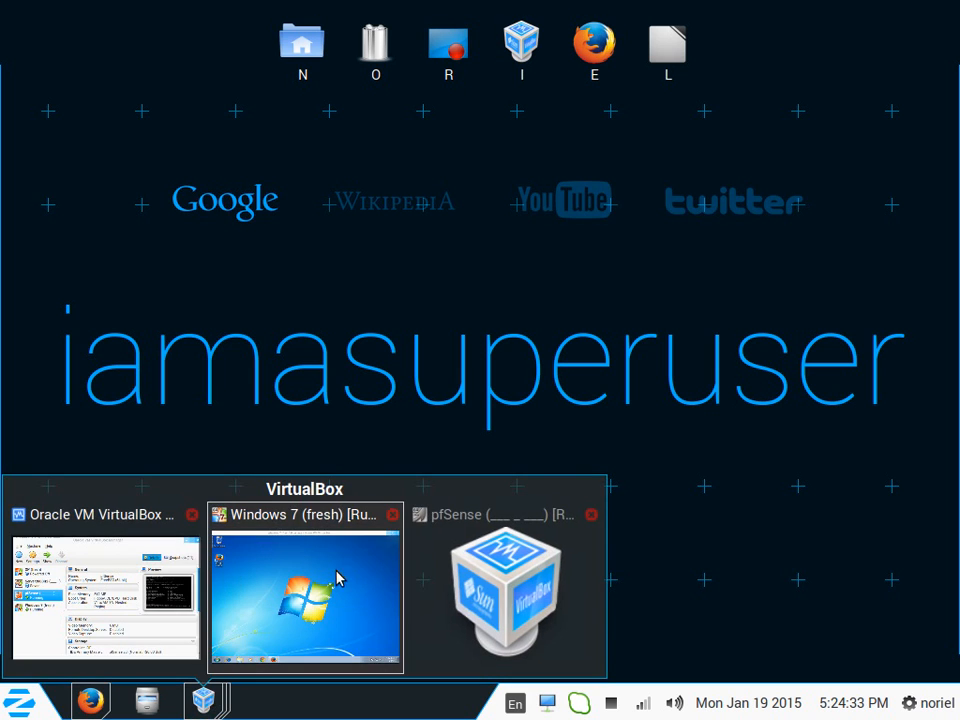
click(321, 540)
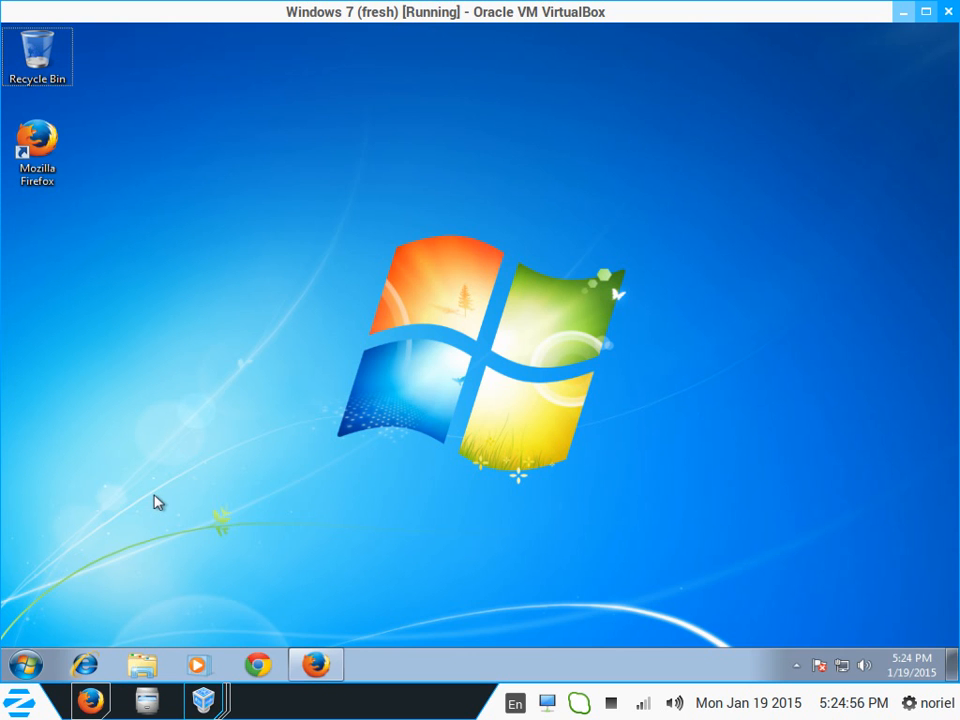
click(27, 665)
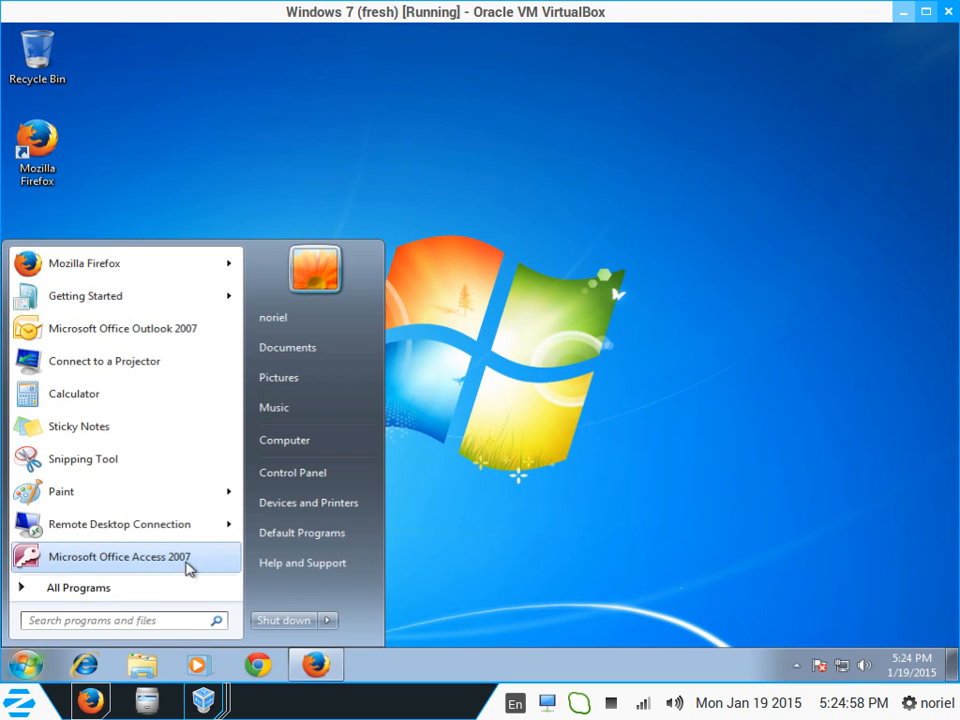
key(super+r)
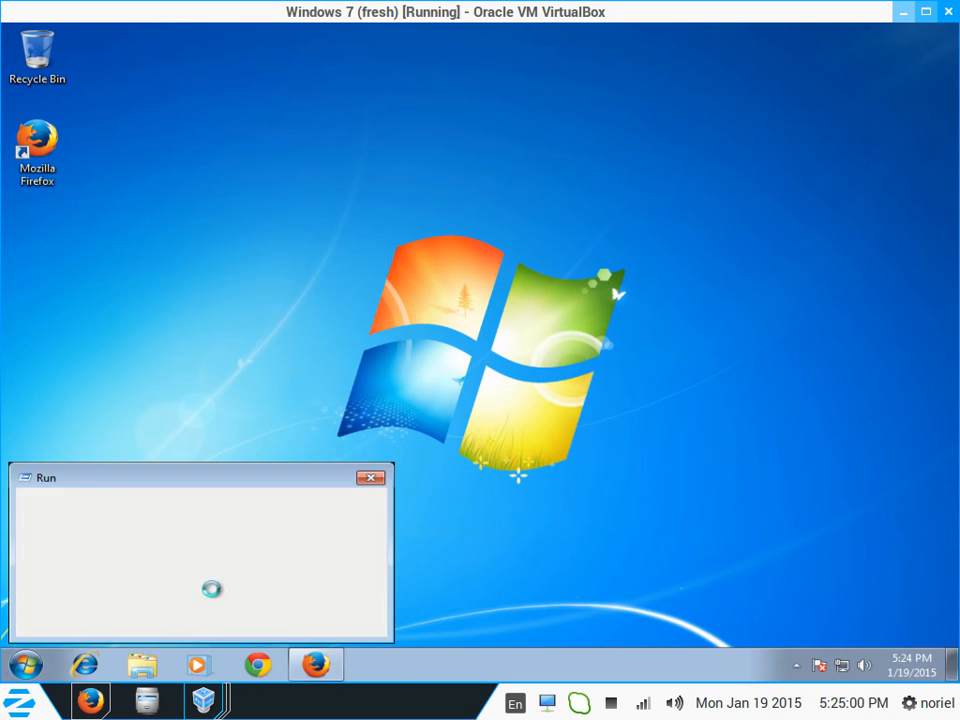
key(Return)
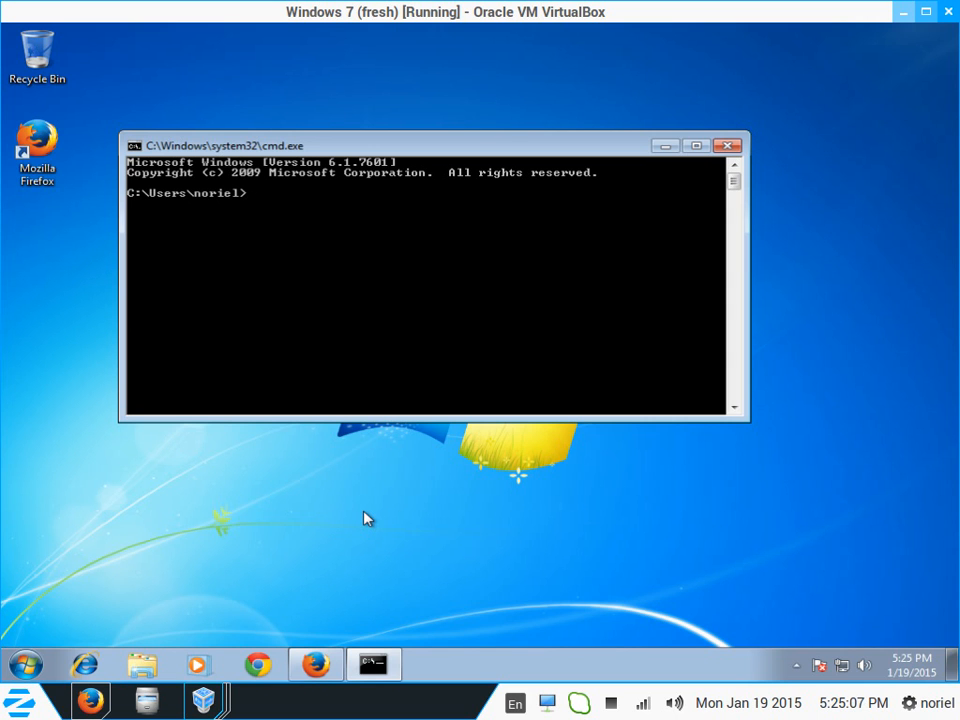
text(ing www.facebook.com)
key(Return)
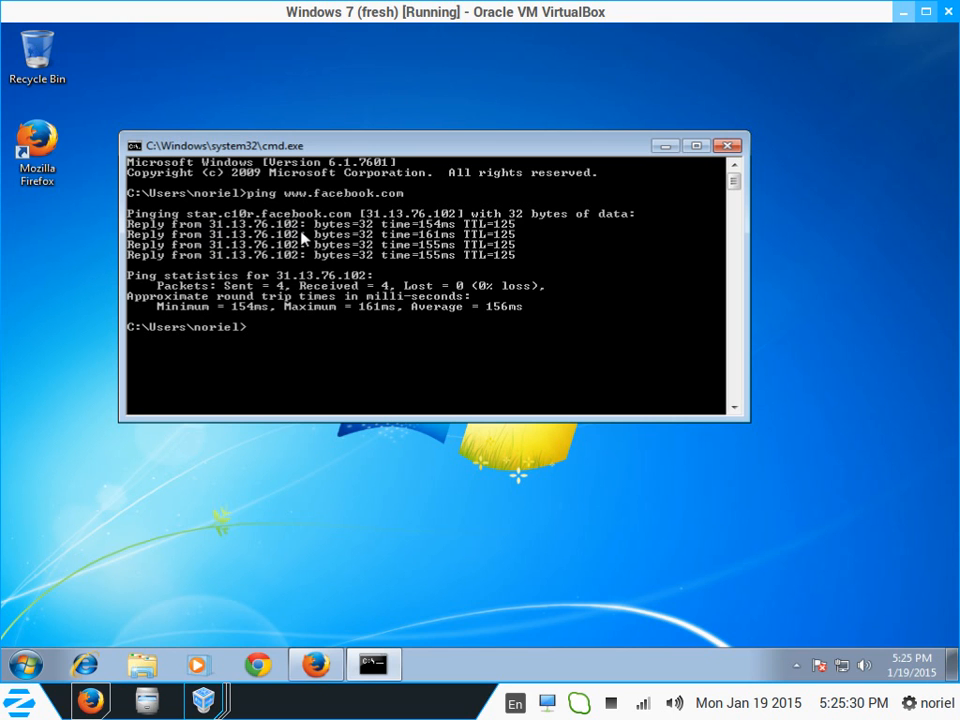
click(279, 436)
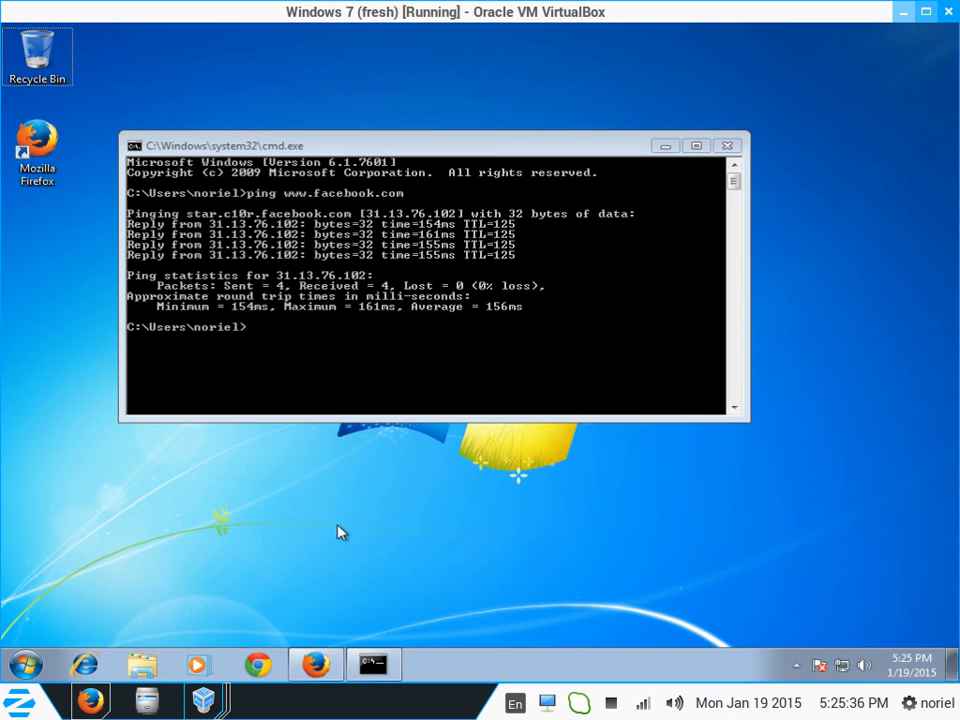
Step: Switch to the pfSense dashboard in Firefox, expand the current LAN traffic graph and start a new firewall IP alias
click(318, 662)
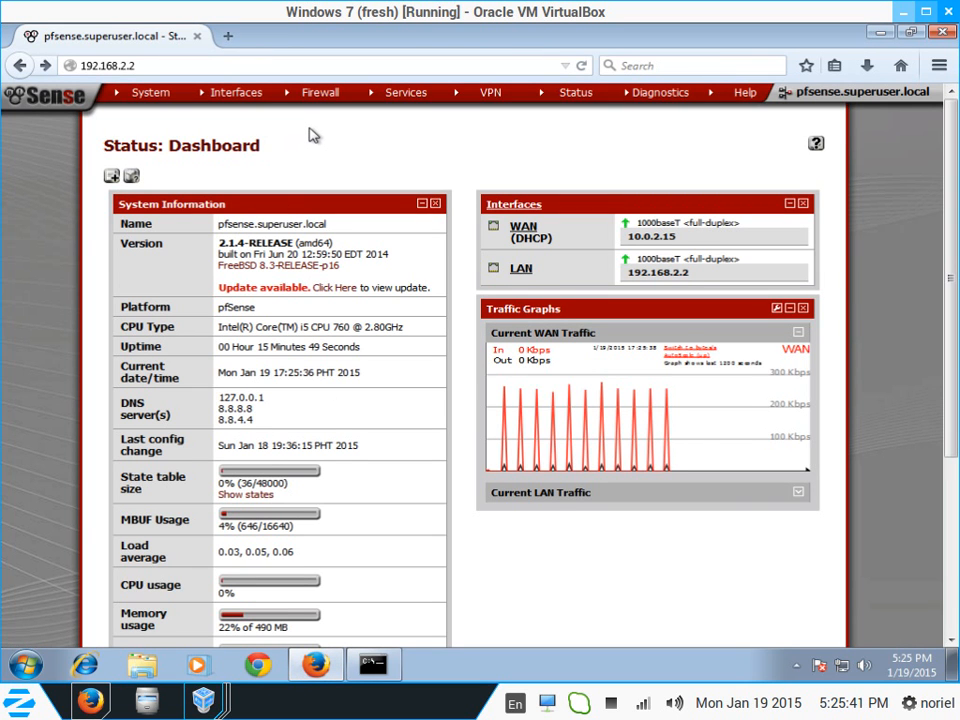
click(799, 494)
mouse_move(322, 99)
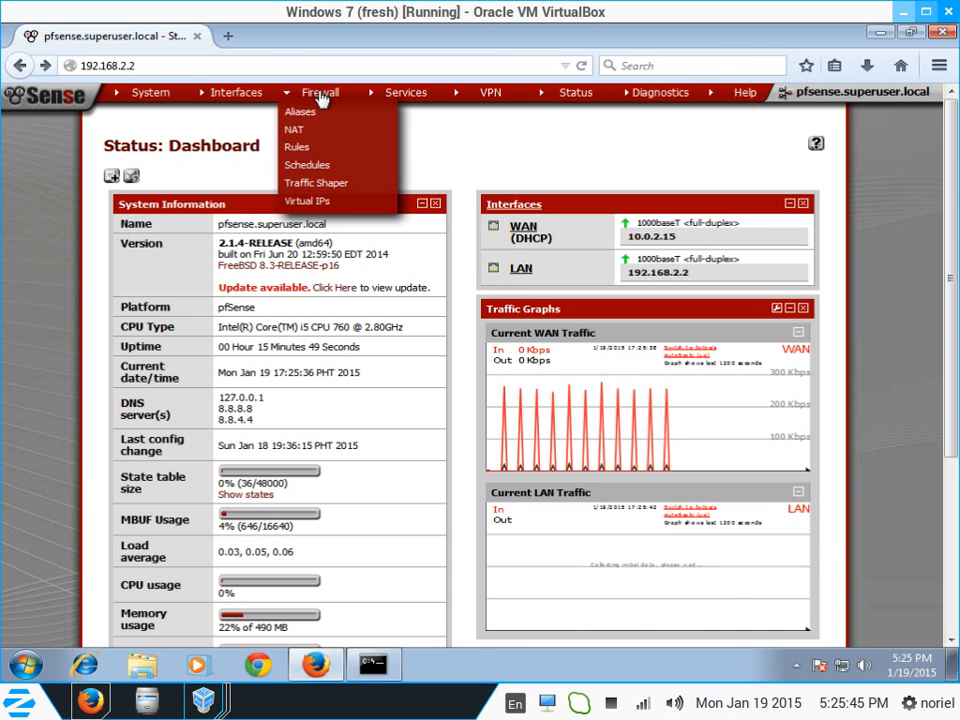
click(310, 118)
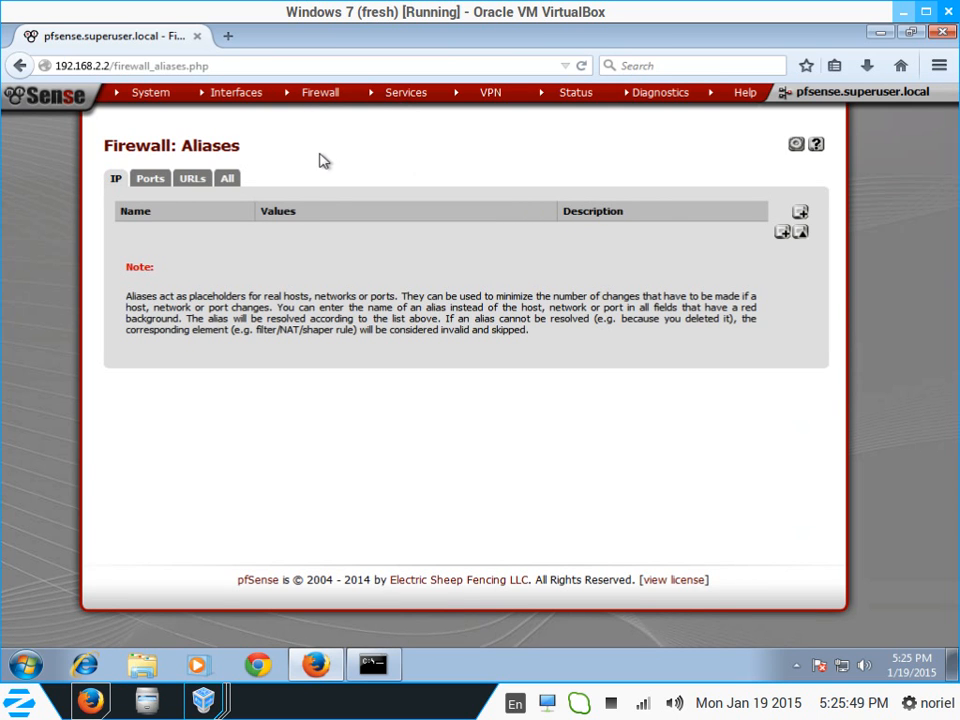
click(799, 213)
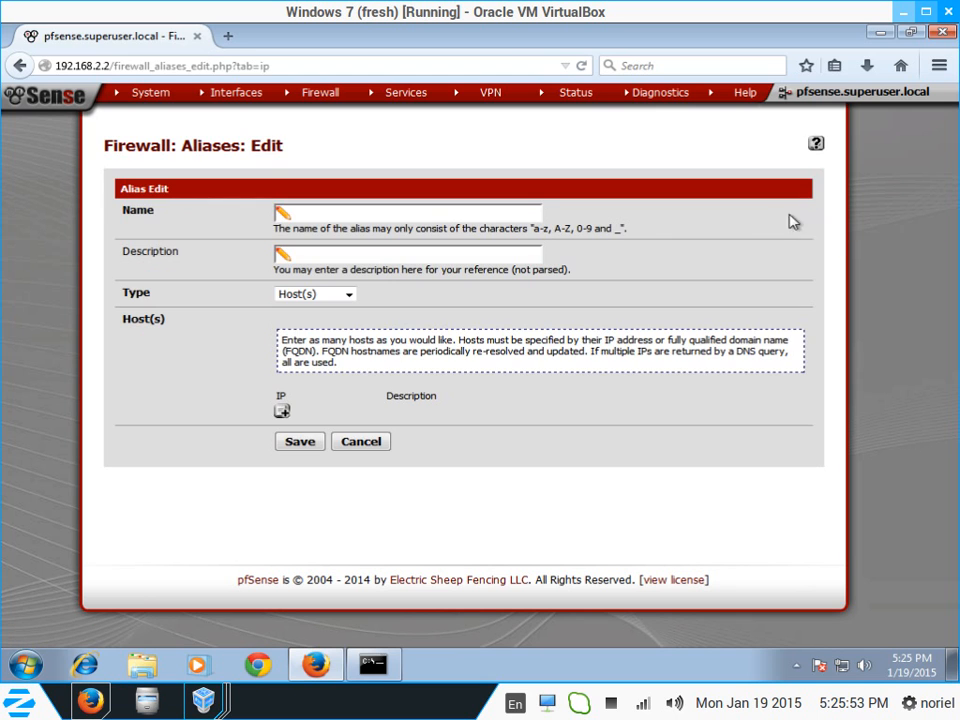
Step: Name the alias FacebookIPs and set its type to Network(s)
click(416, 212)
text(FacebookIPs)
click(312, 297)
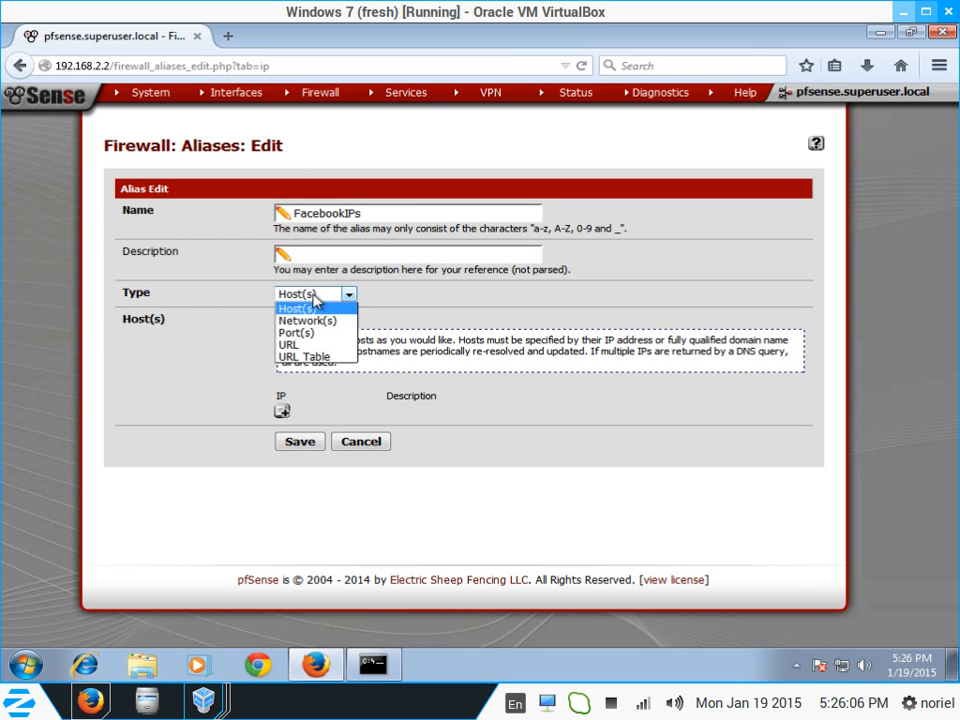
click(310, 321)
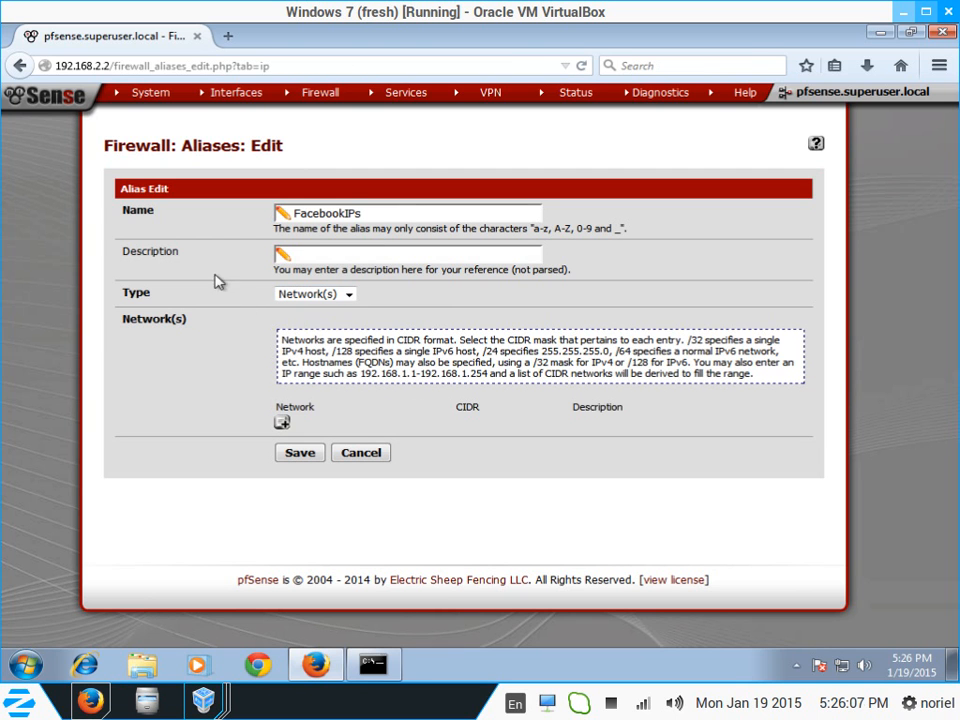
Step: Add a network entry to the alias with the address 31.13.76.102 from the ping replies
click(283, 423)
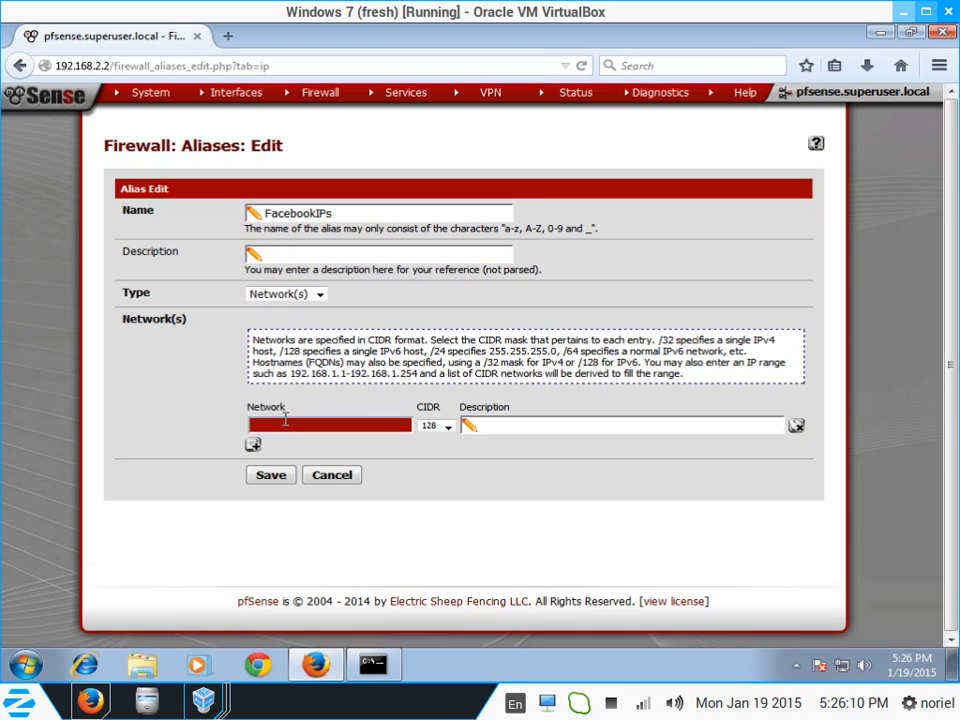
click(389, 665)
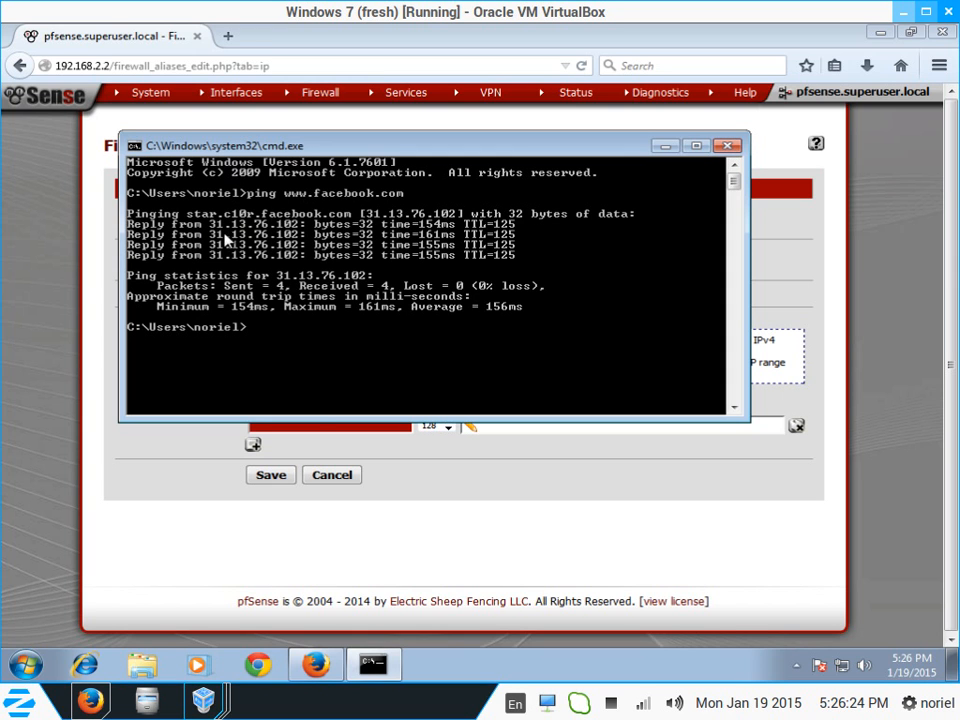
click(320, 427)
text(31.)
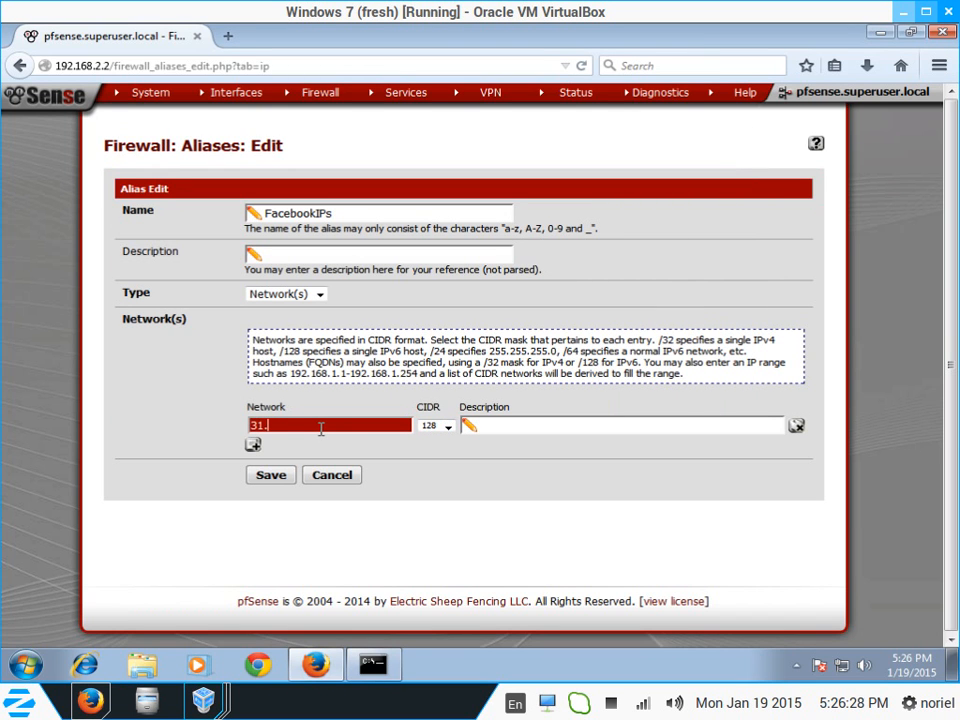
text(13.76.102)
click(373, 666)
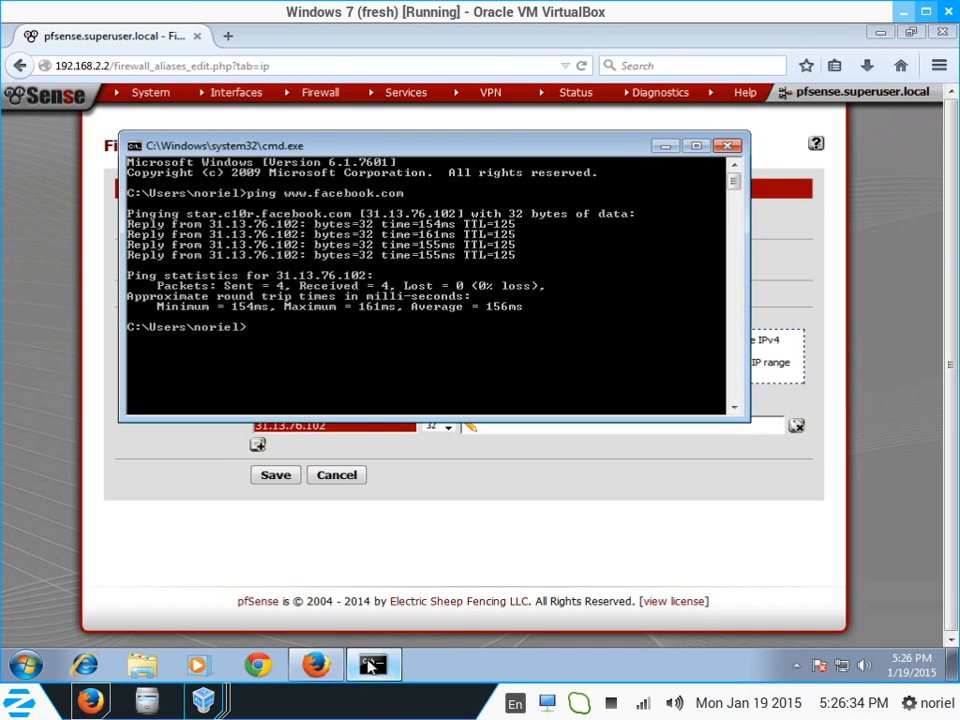
drag(346, 151, 367, 120)
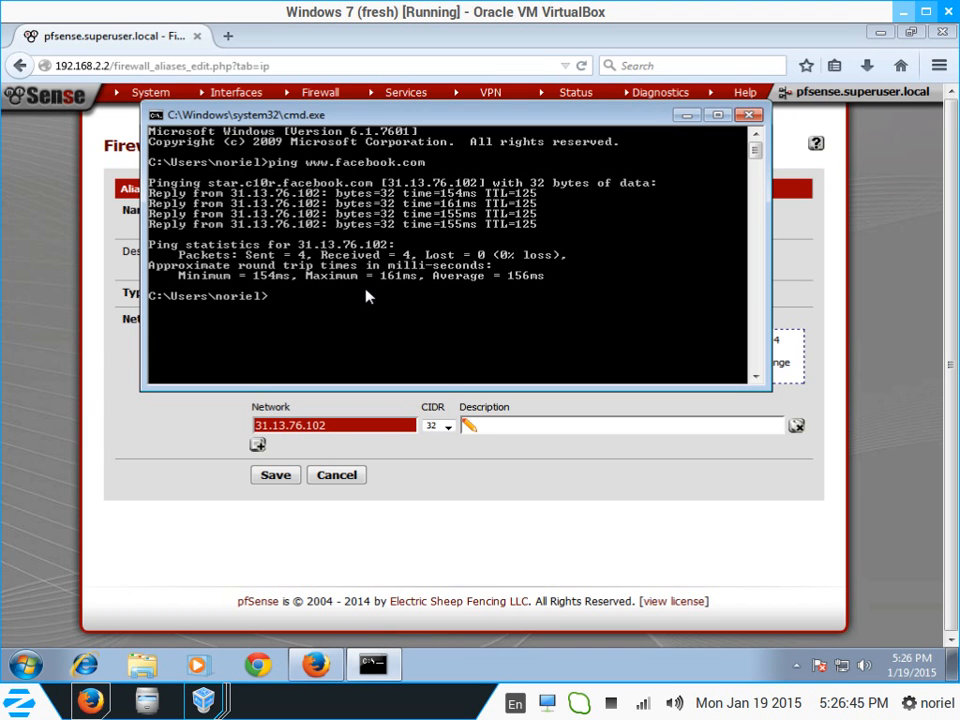
key(Up)
key(Return)
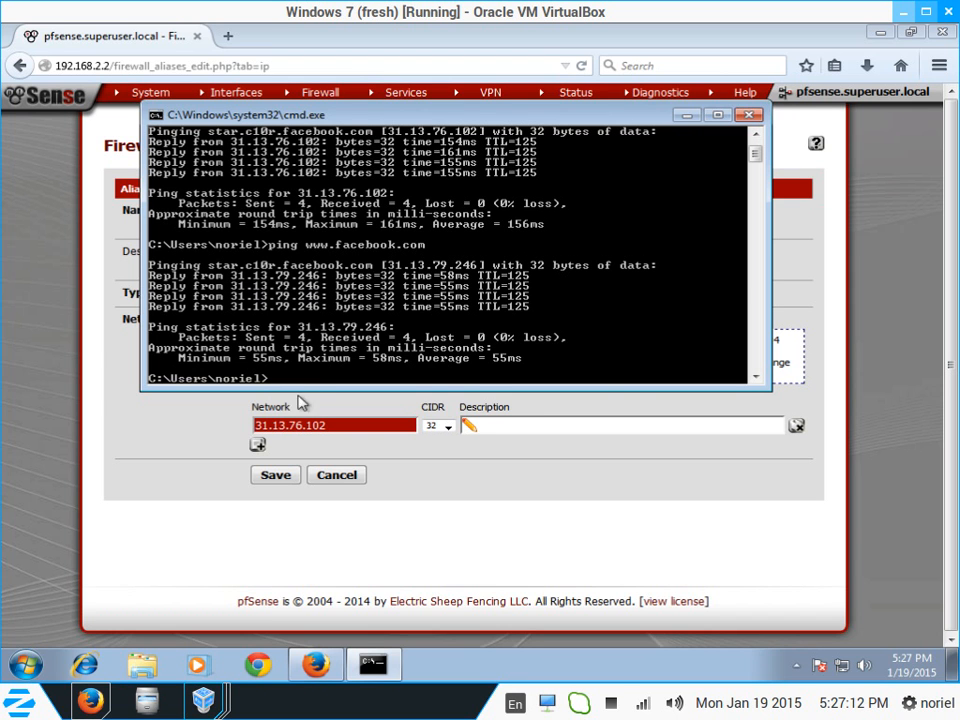
Step: Add a second network entry to the FacebookIPs alias with the address 31.13.79.246
click(220, 415)
click(257, 446)
click(380, 668)
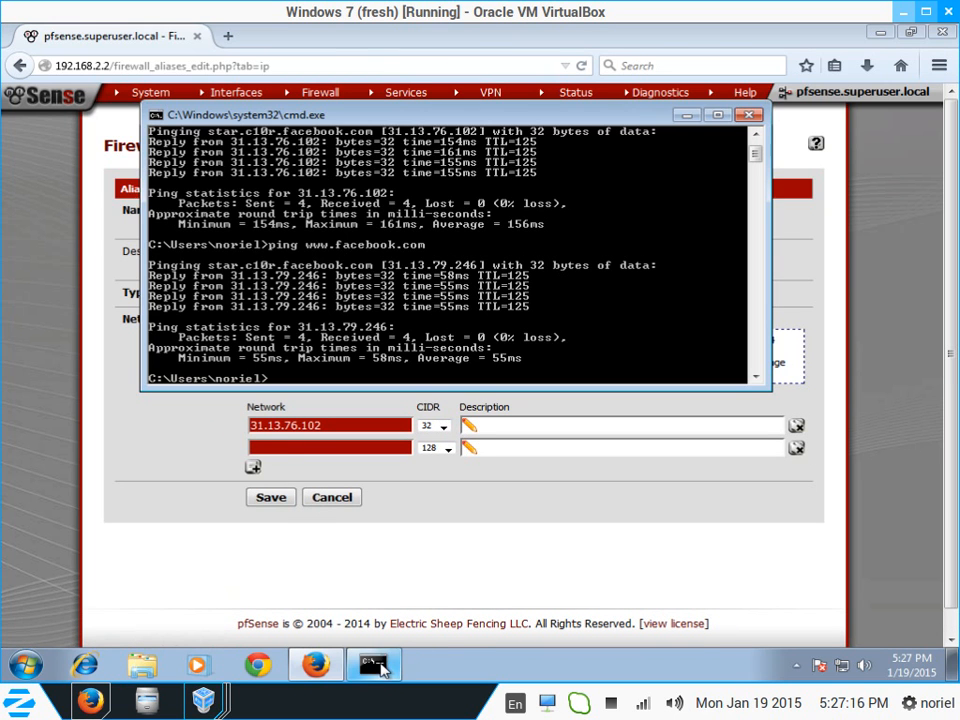
click(281, 449)
text(31.1)
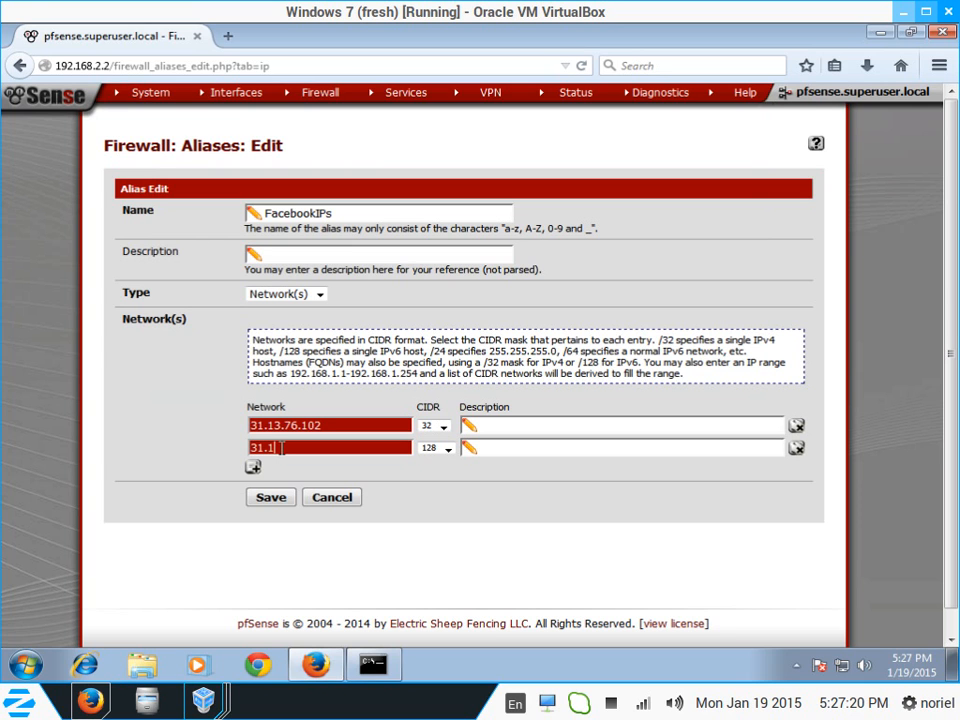
text(3.79.246)
click(373, 665)
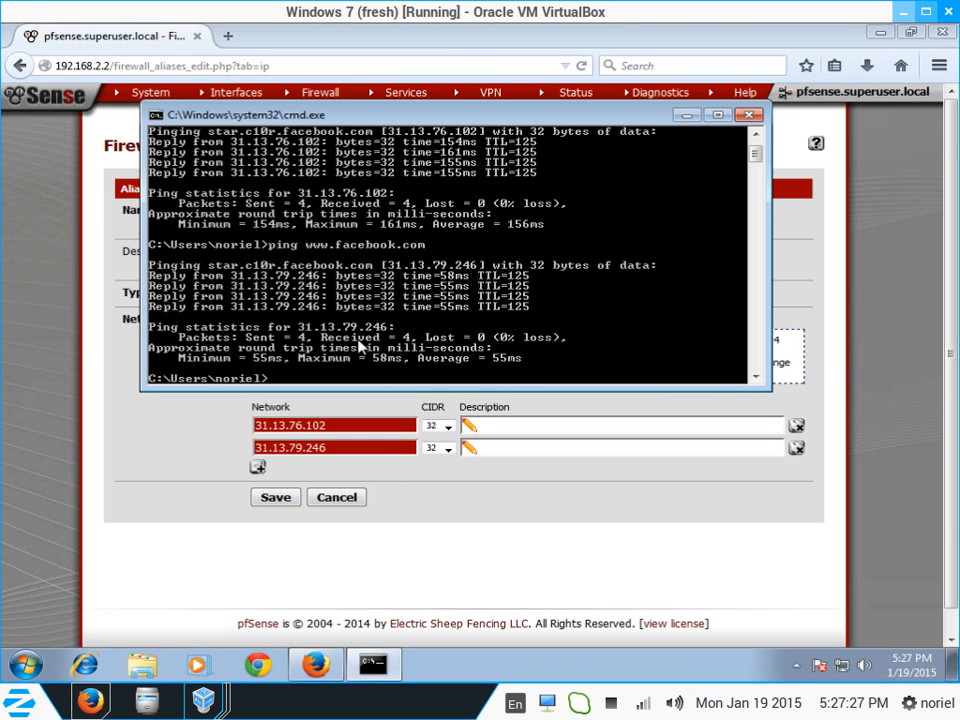
key(Up)
key(Return)
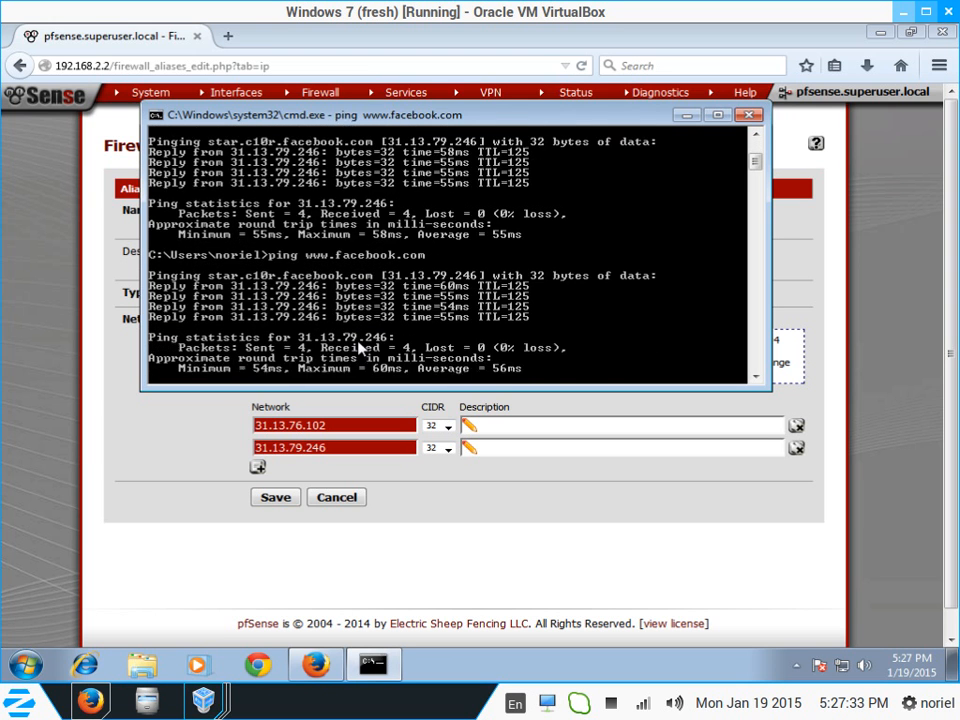
key(Up)
key(Return)
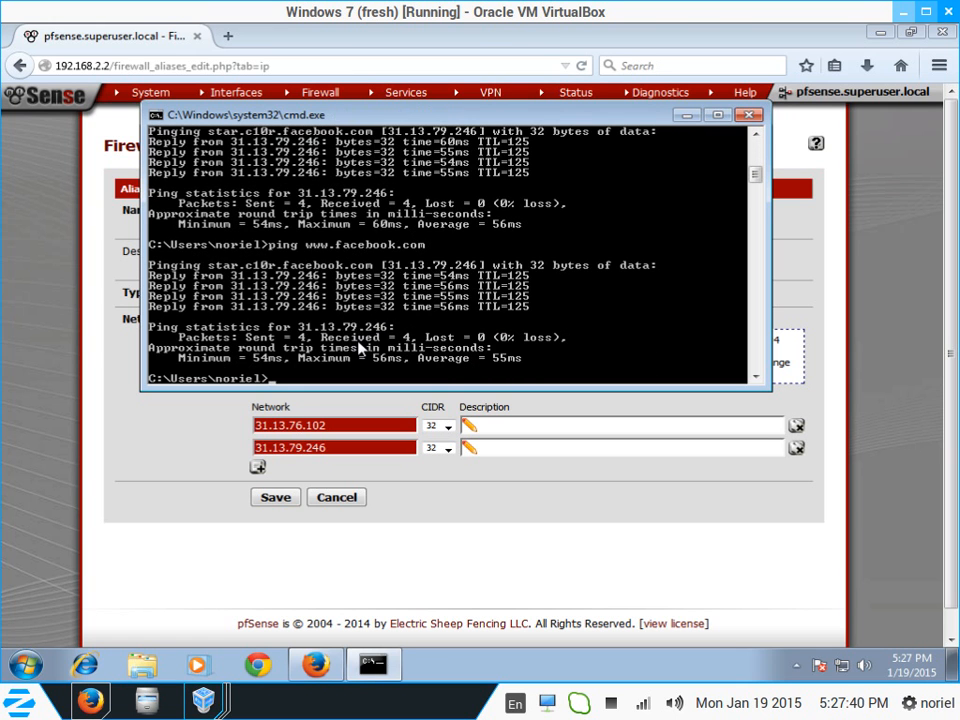
key(Up)
key(Return)
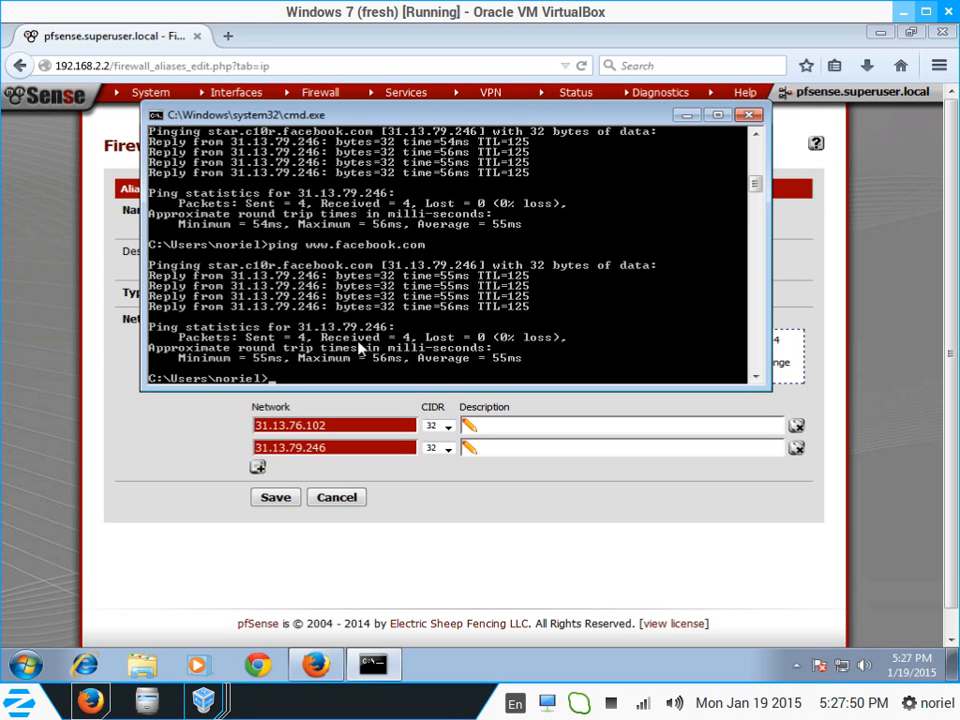
key(Up)
key(Return)
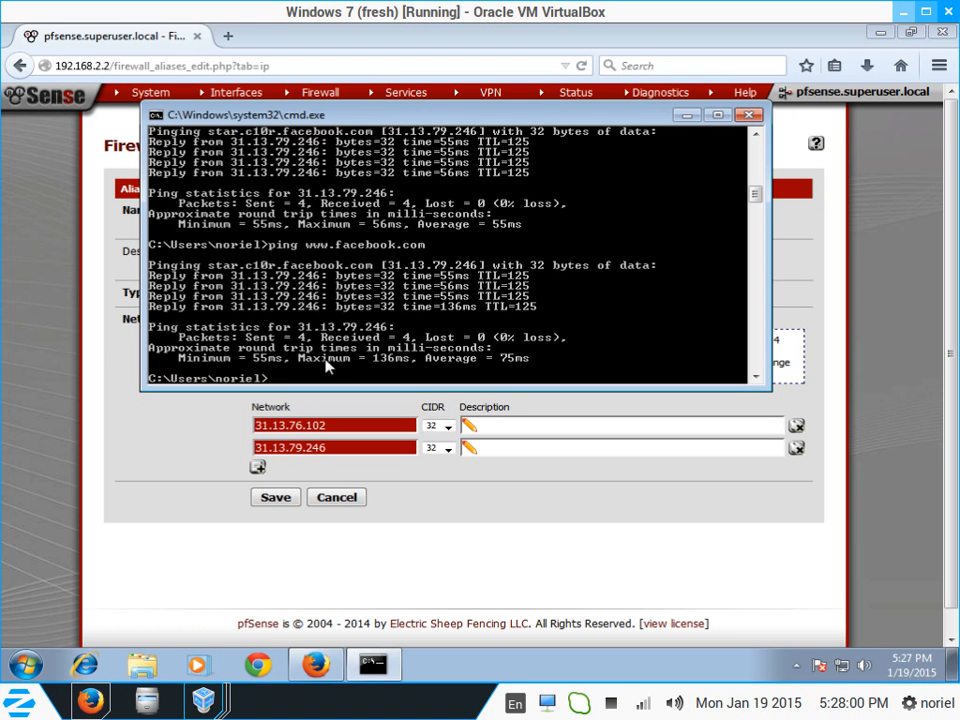
click(222, 430)
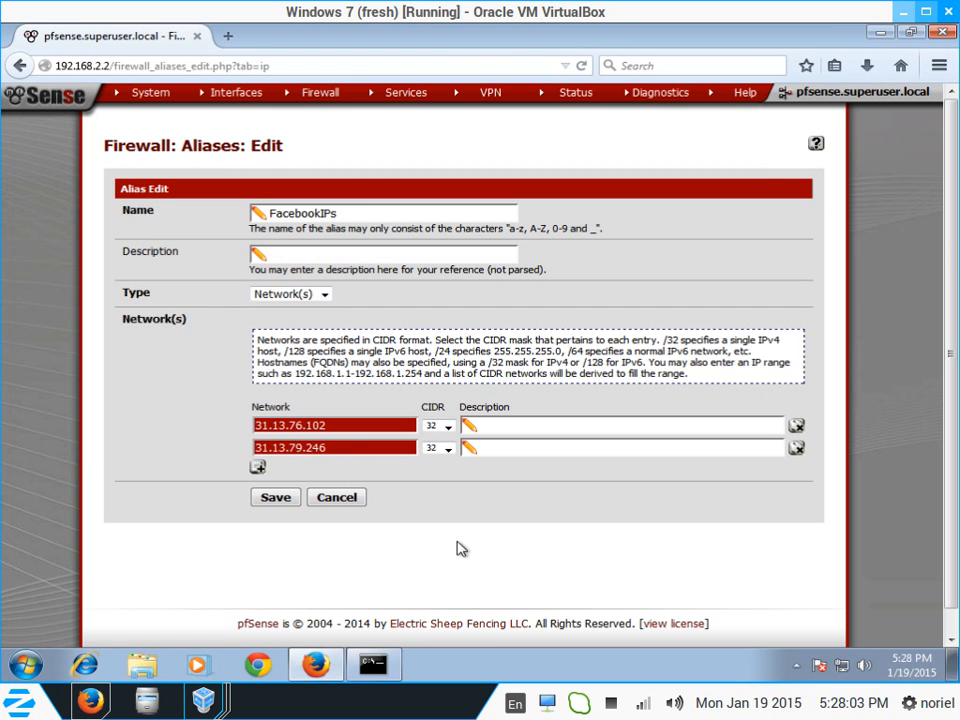
click(372, 664)
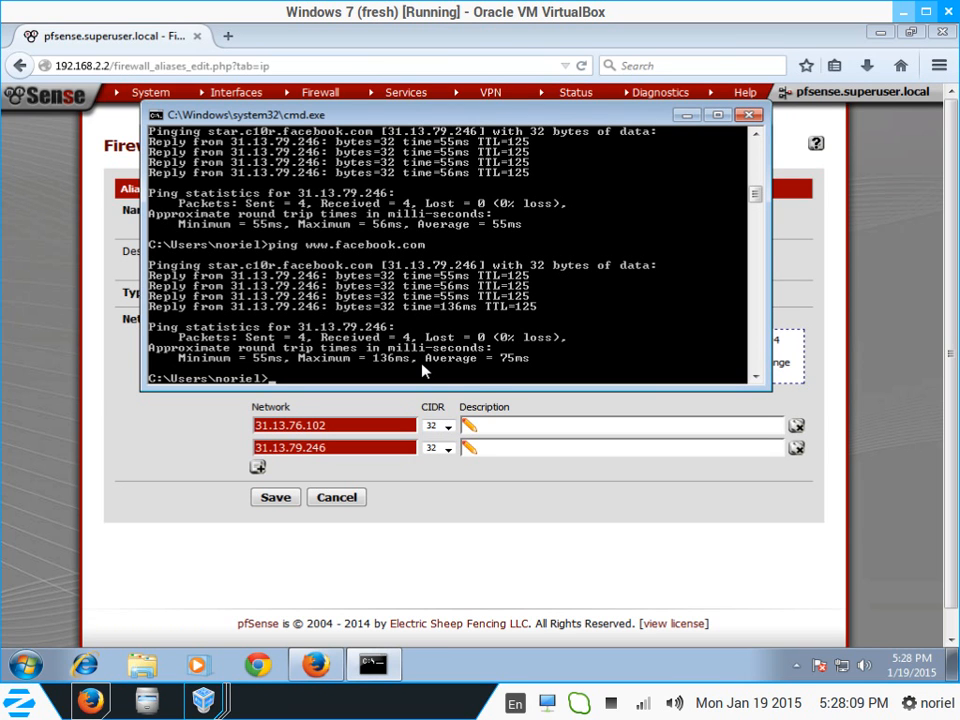
key(Up)
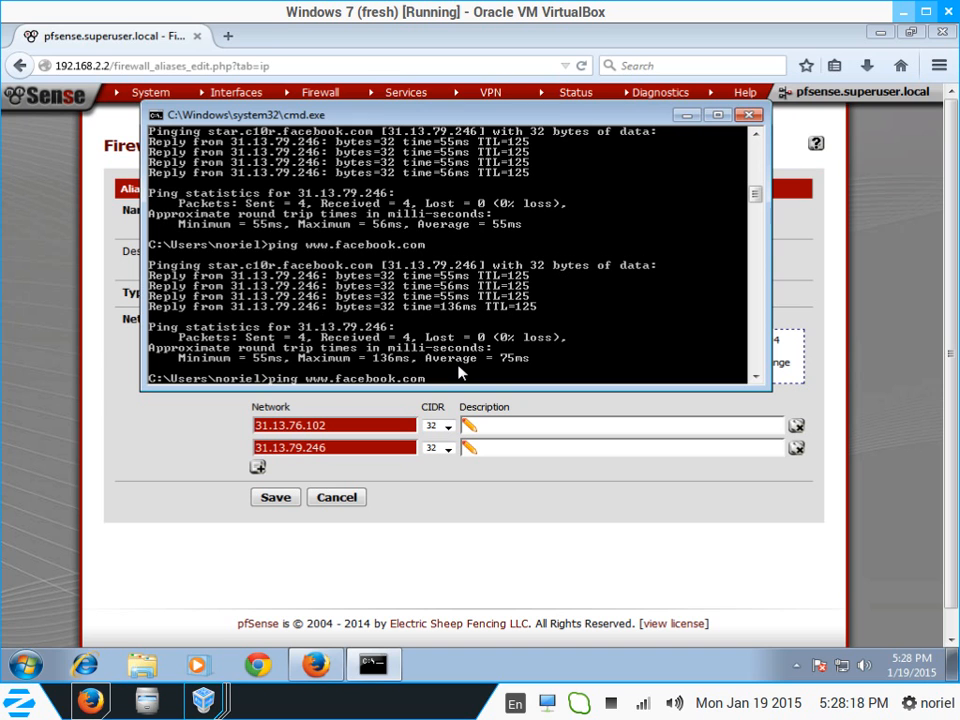
key(Left)
key(Left)
key(Left)
key(Left)
key(Left)
key(Left)
key(Left)
key(Left)
key(Left)
key(Left)
key(Left)
key(Left)
key(BackSpace)
key(BackSpace)
key(BackSpace)
key(BackSpace)
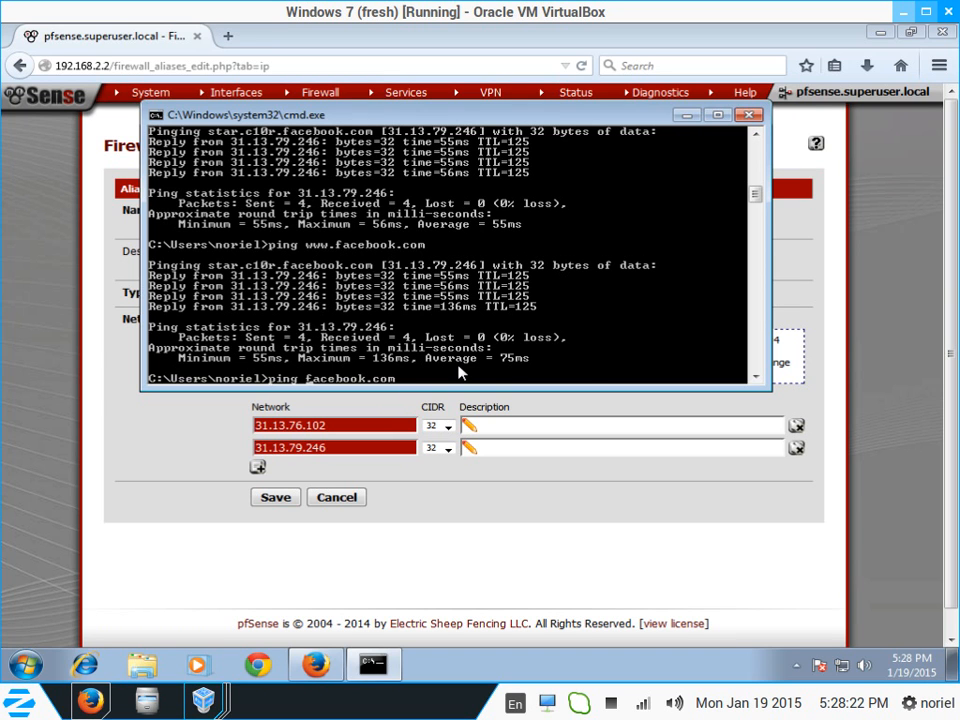
key(Return)
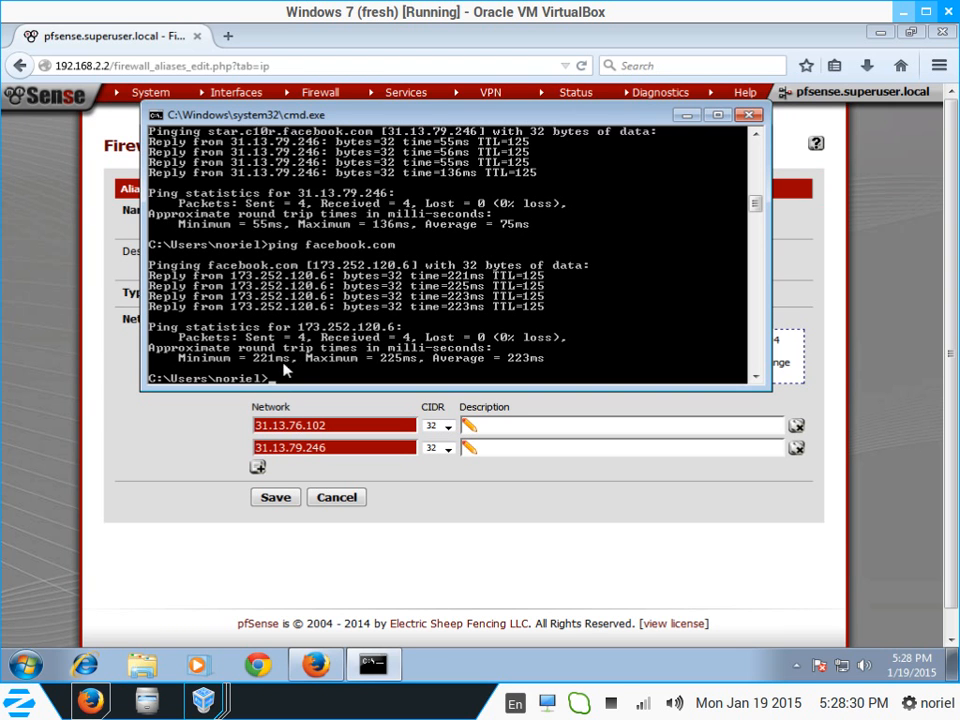
Step: Add a third network entry to the FacebookIPs alias with the address 173.252.120.6
click(257, 467)
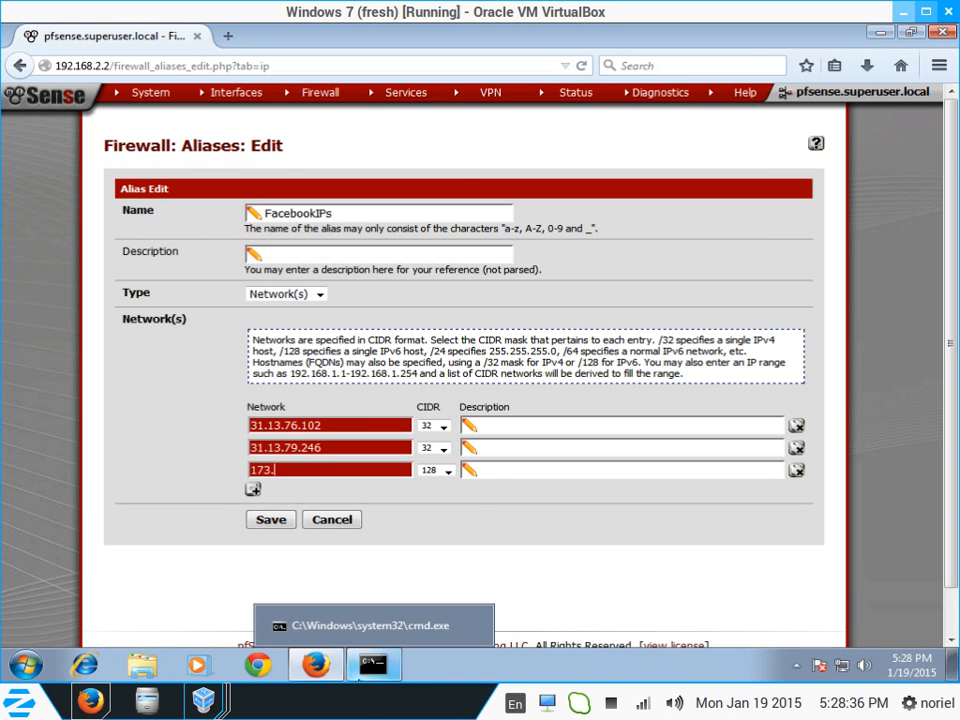
click(373, 665)
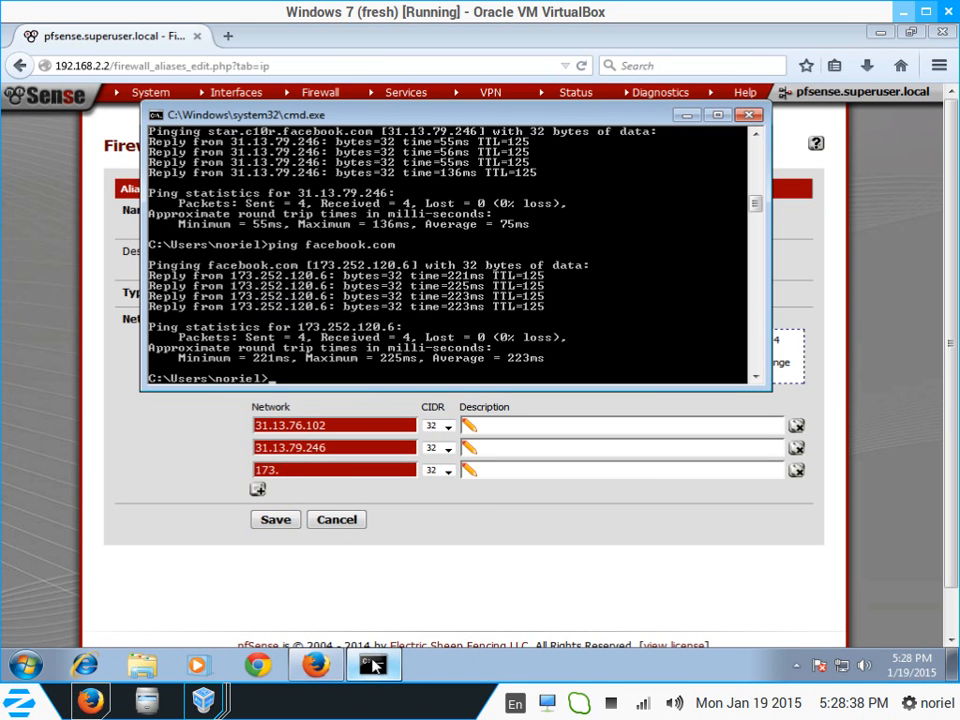
click(316, 472)
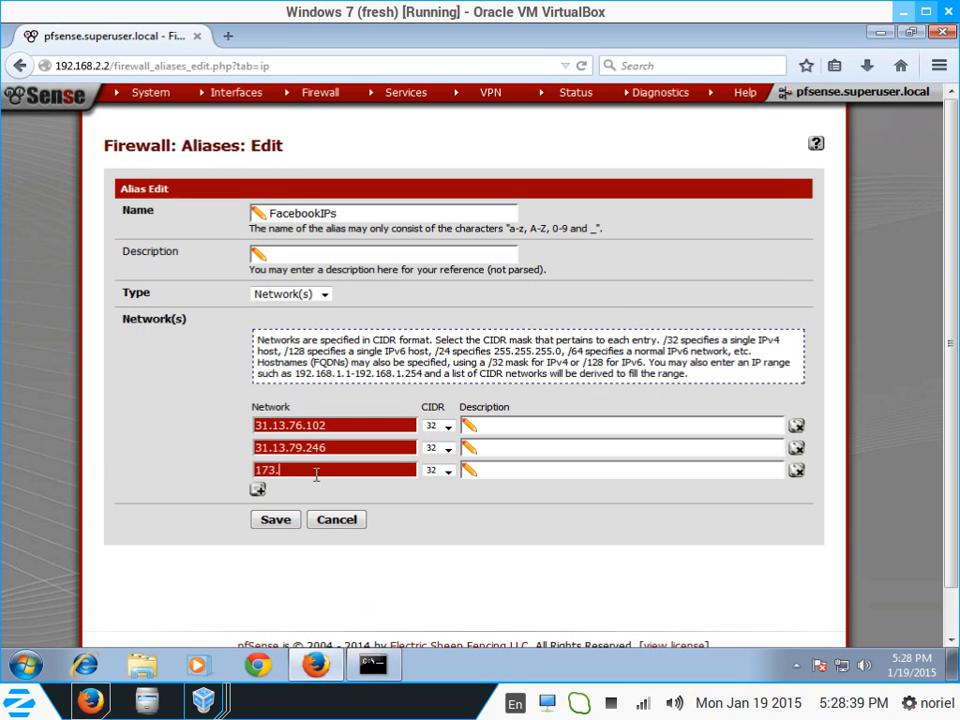
text(252.120.6)
Step: Repeat the ping of facebook.com in the command prompt to check for another address
click(372, 663)
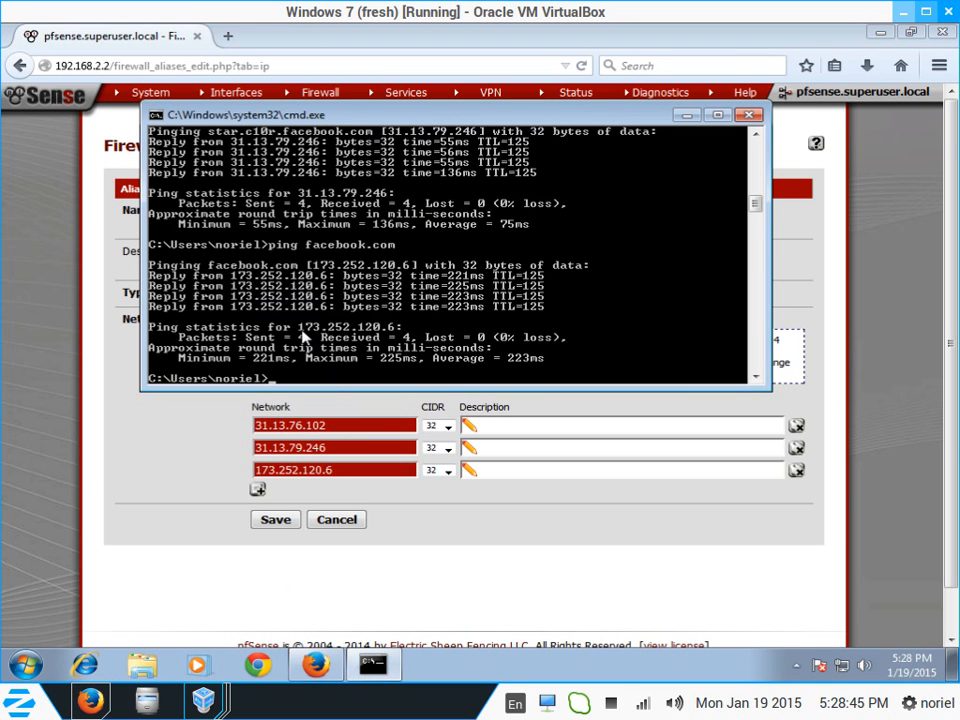
key(Up)
key(Return)
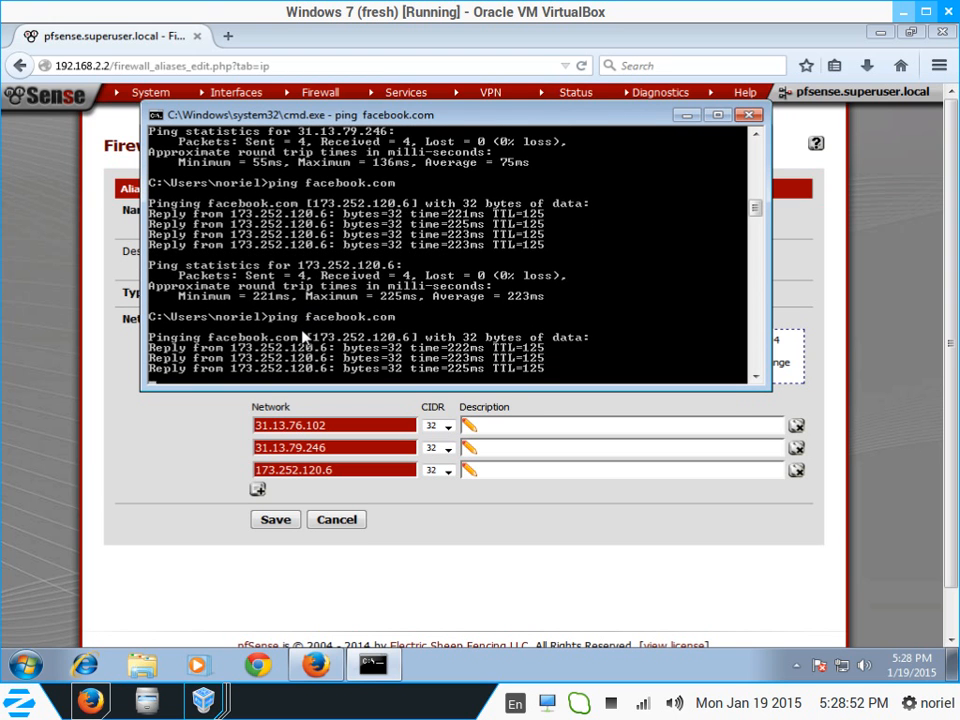
key(Up)
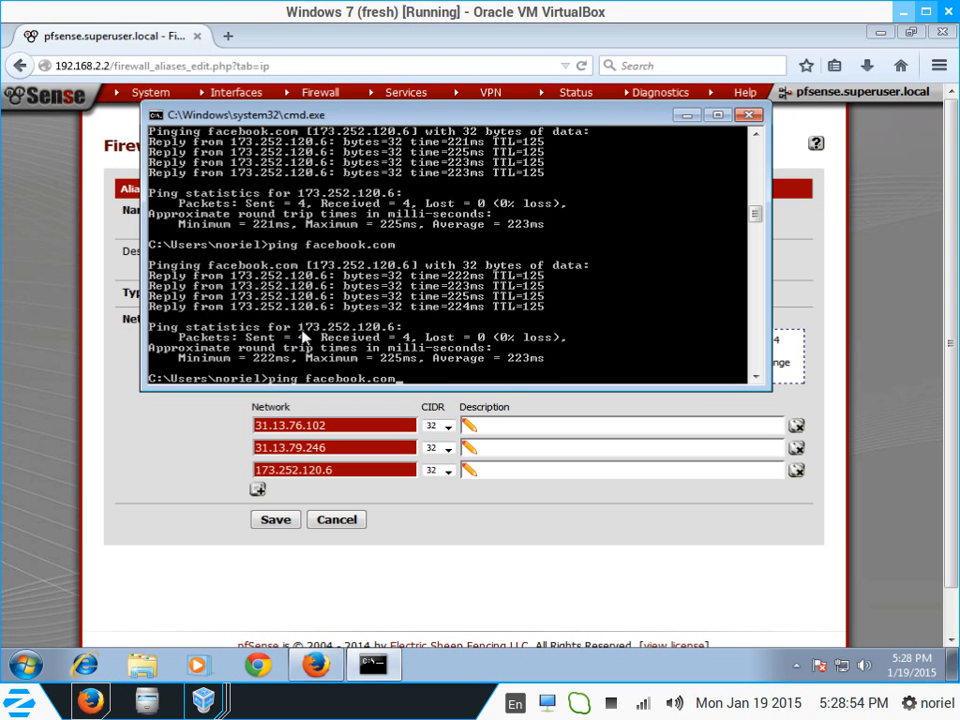
key(Return)
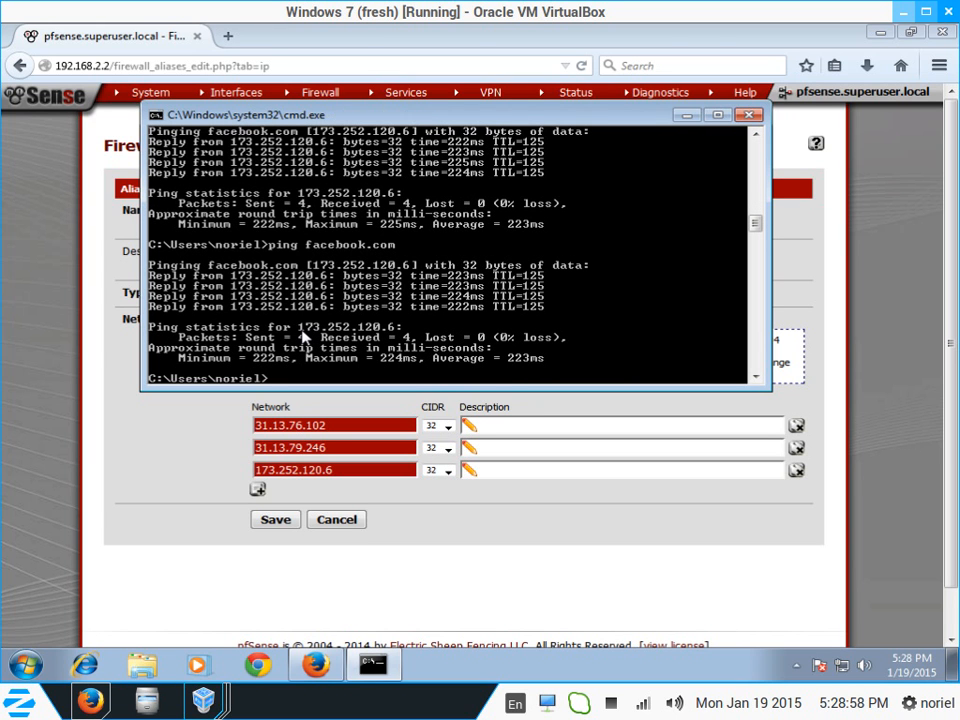
key(Up)
key(Return)
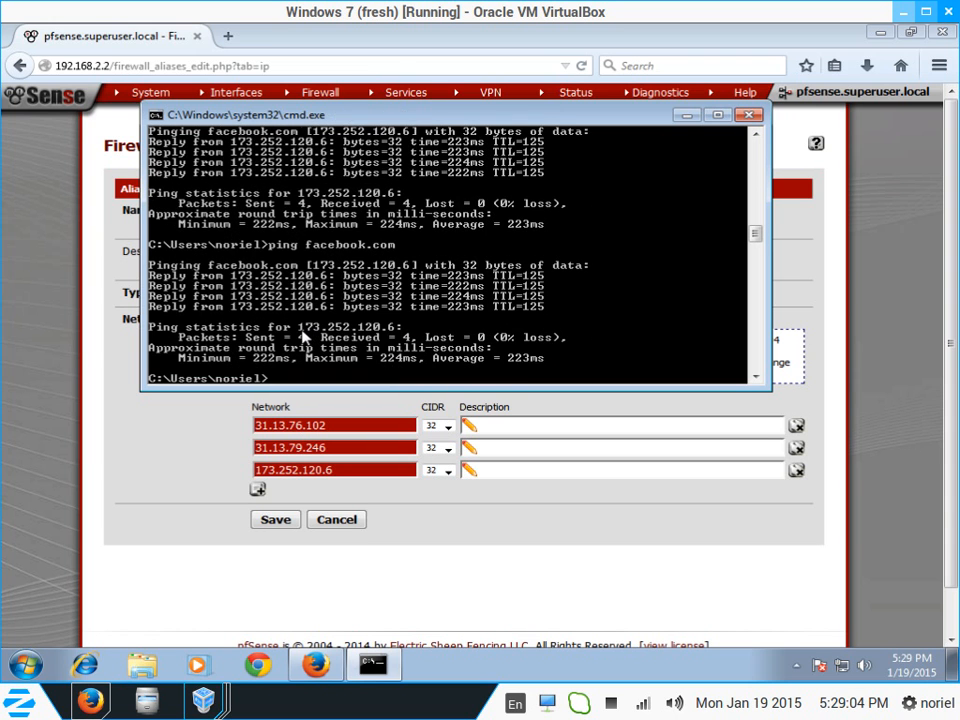
key(Up)
key(Up)
key(Return)
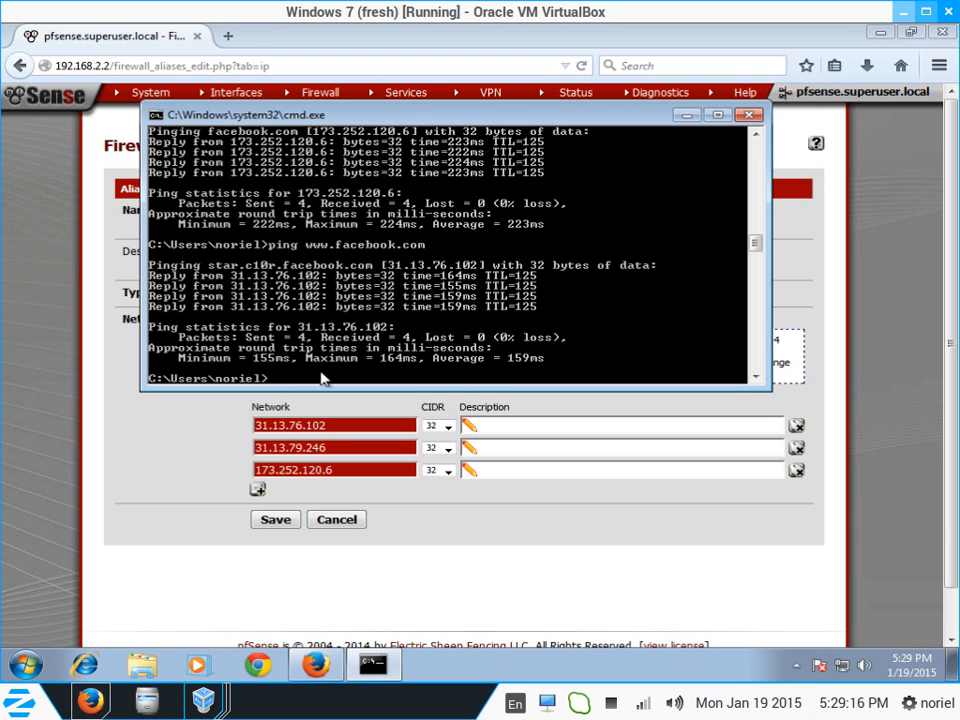
Step: Return to the alias form, save the FacebookIPs alias and apply the alias list changes
click(182, 428)
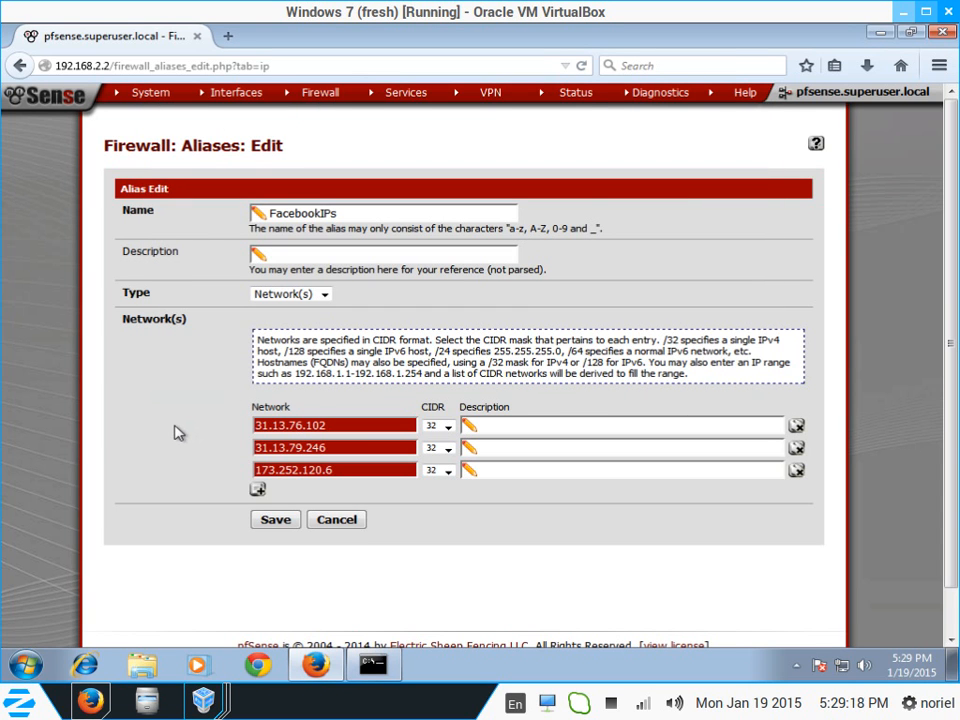
click(274, 521)
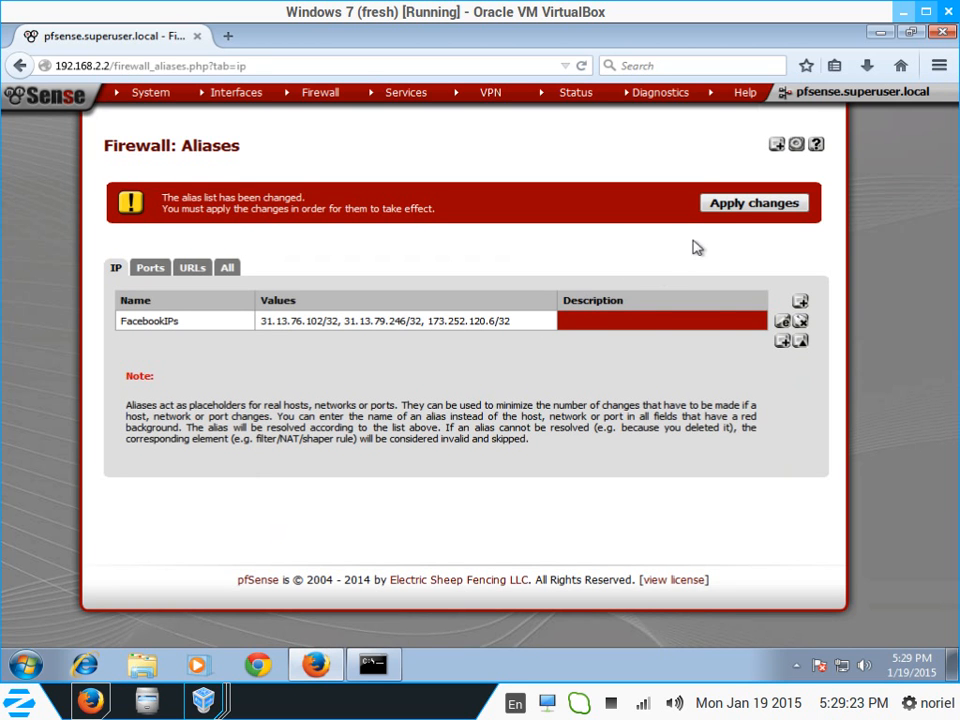
click(735, 212)
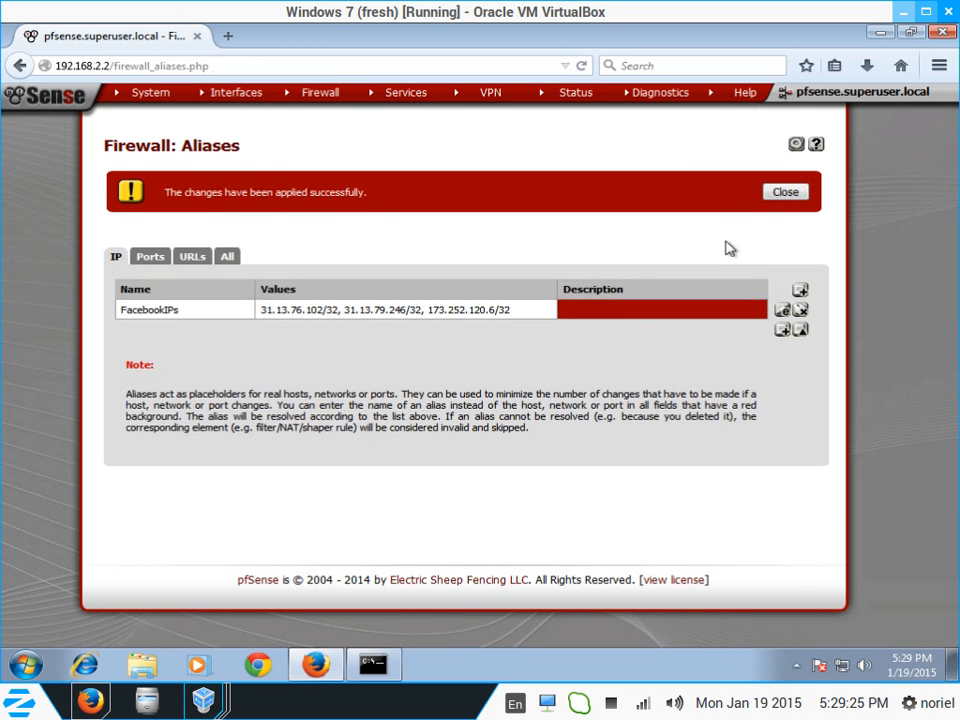
click(788, 191)
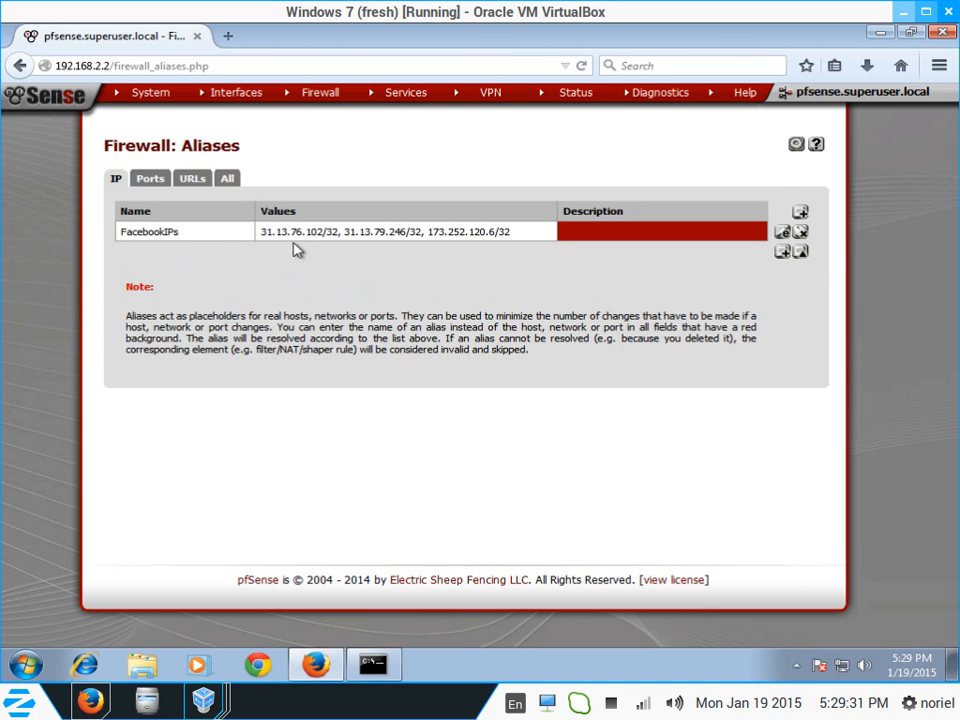
drag(262, 232, 511, 231)
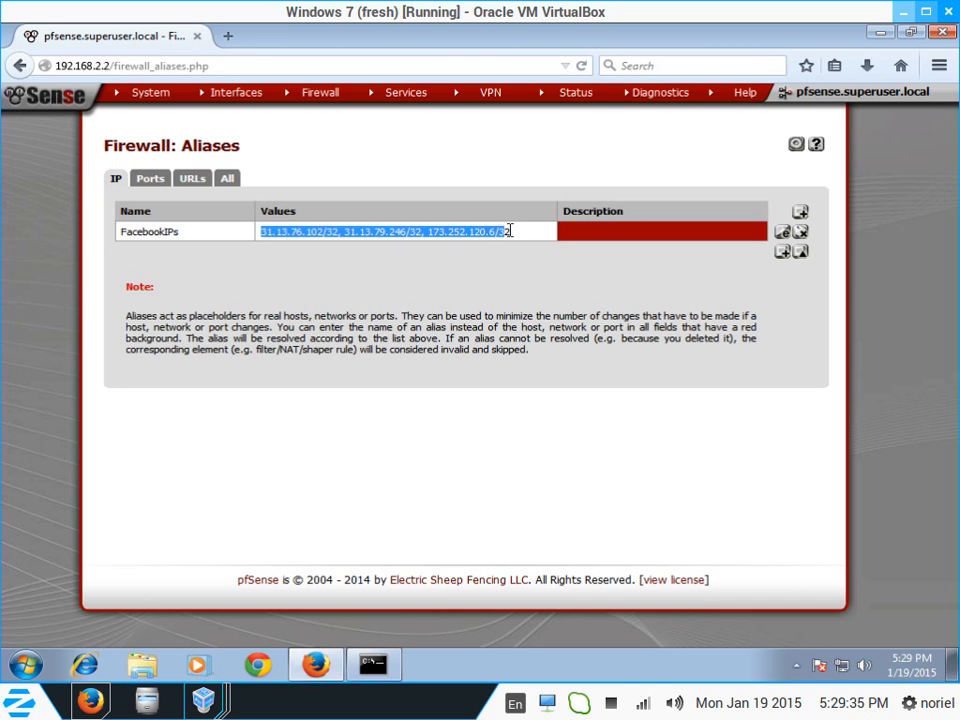
click(503, 284)
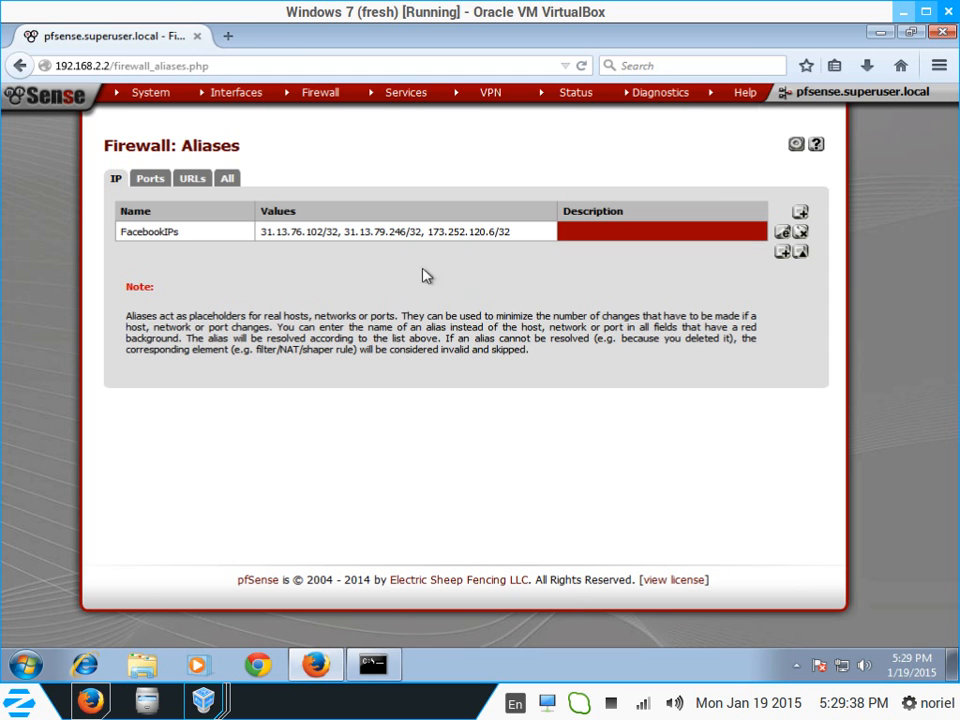
Step: Open facebook.com in a separate browser tab to check whether the site is reachable, then close that tab
click(228, 36)
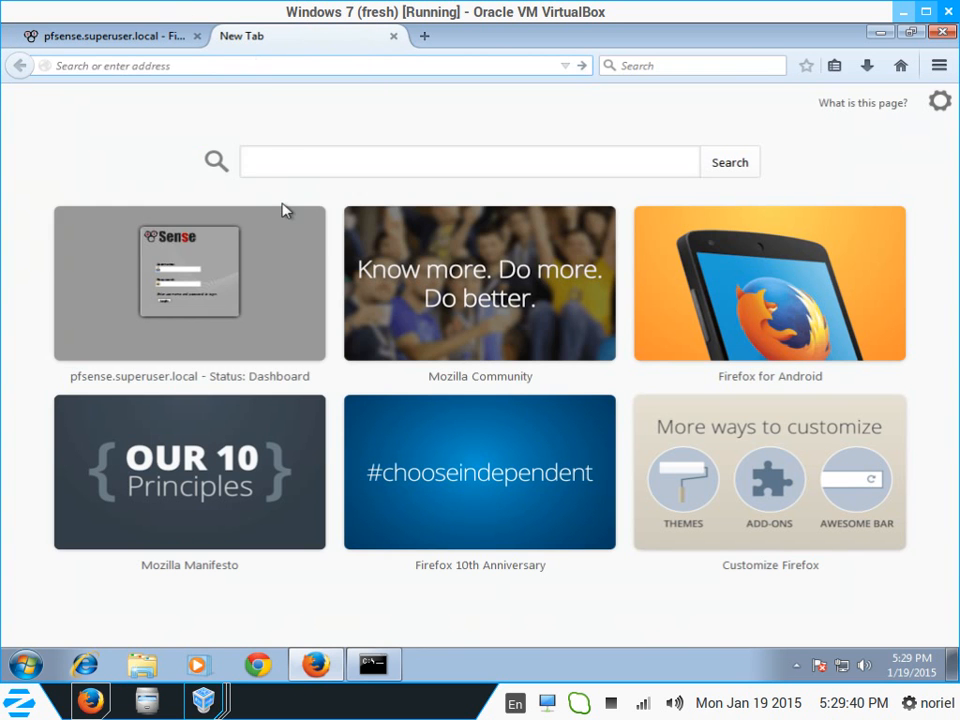
text(facebook)
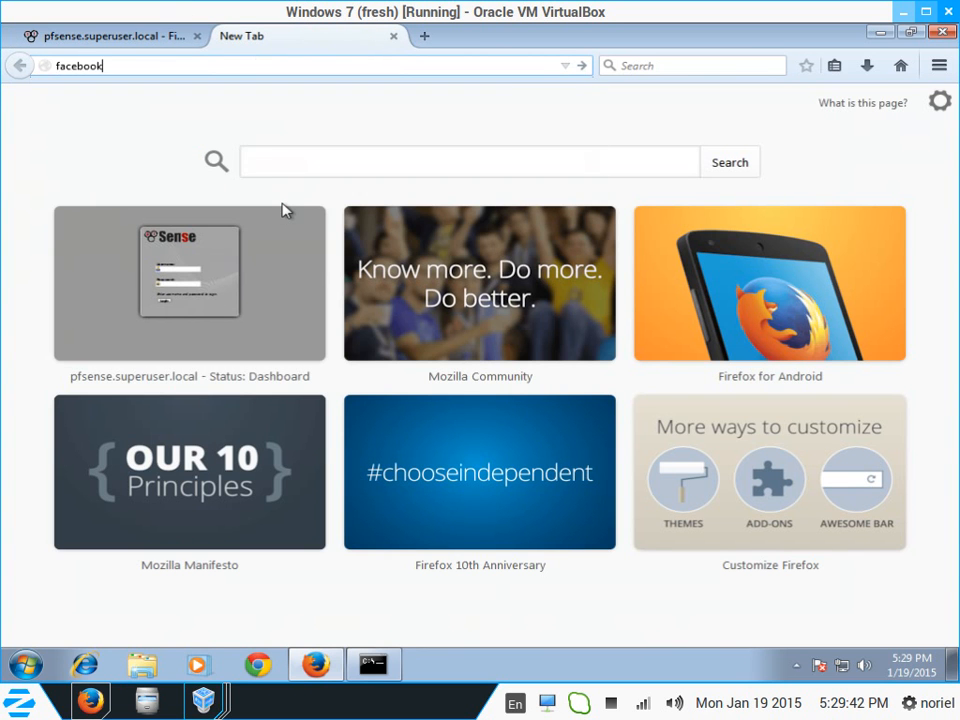
text(.com)
key(Return)
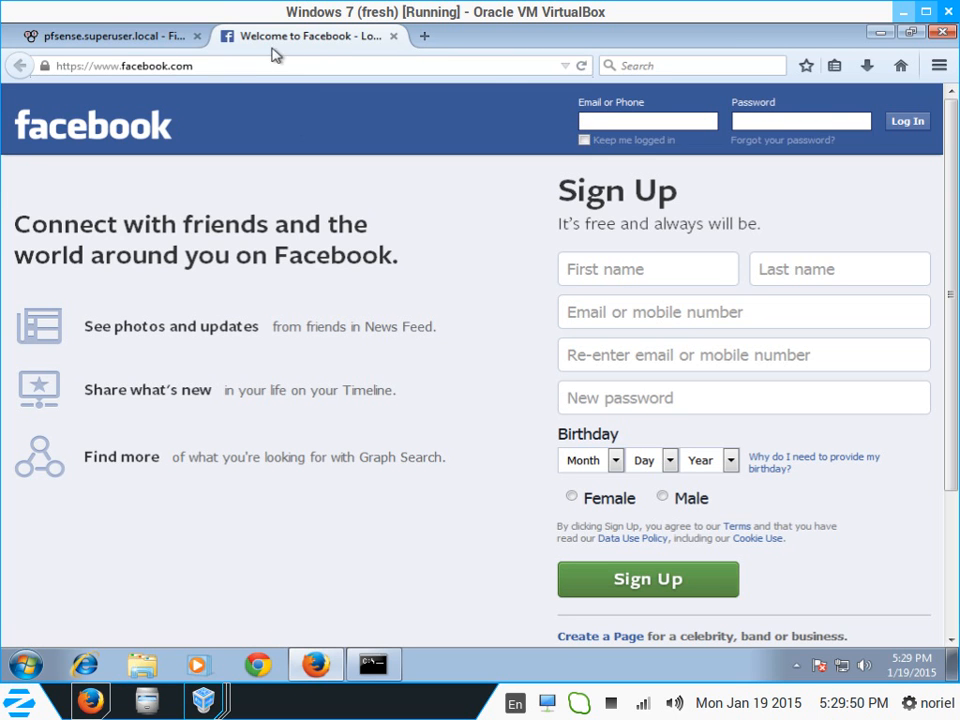
click(172, 40)
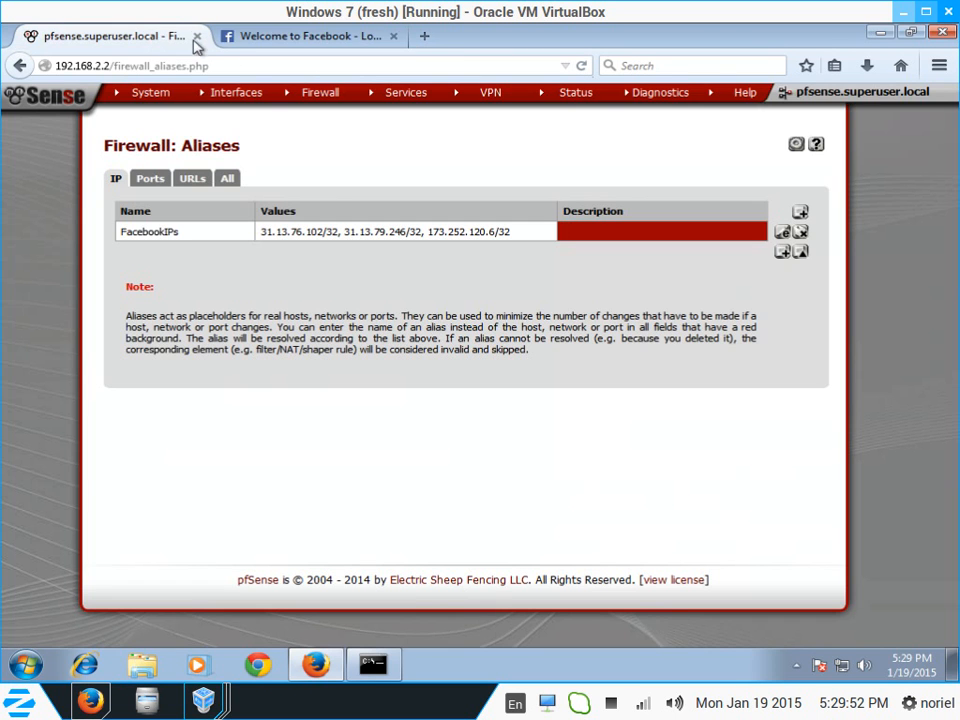
click(393, 36)
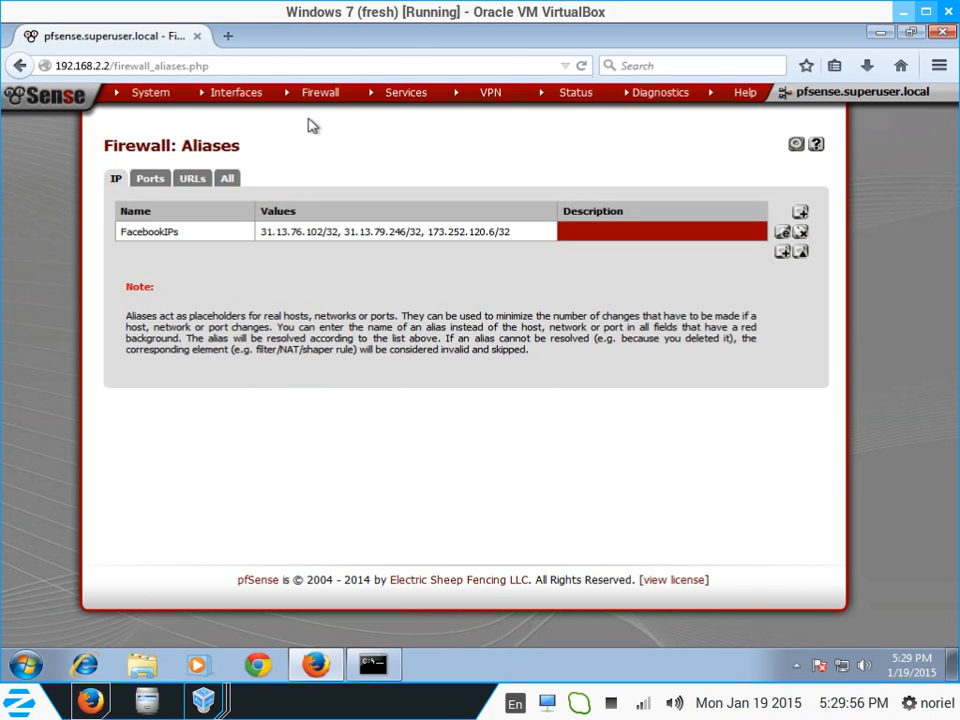
Step: Open the LAN firewall rules and start a new rule at the beginning of the list
mouse_move(321, 100)
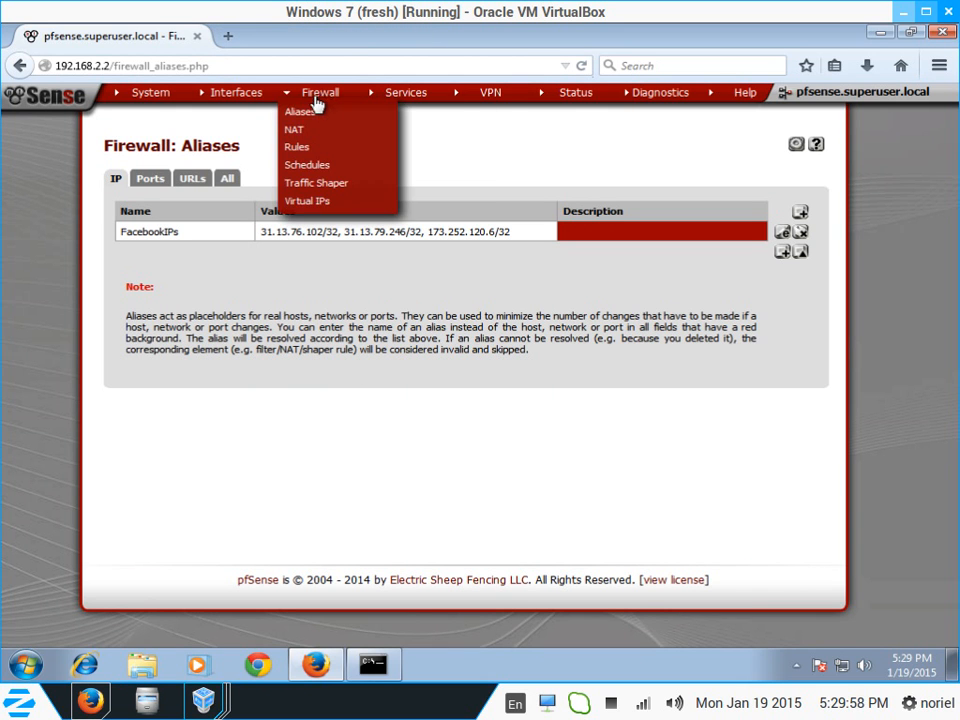
click(303, 148)
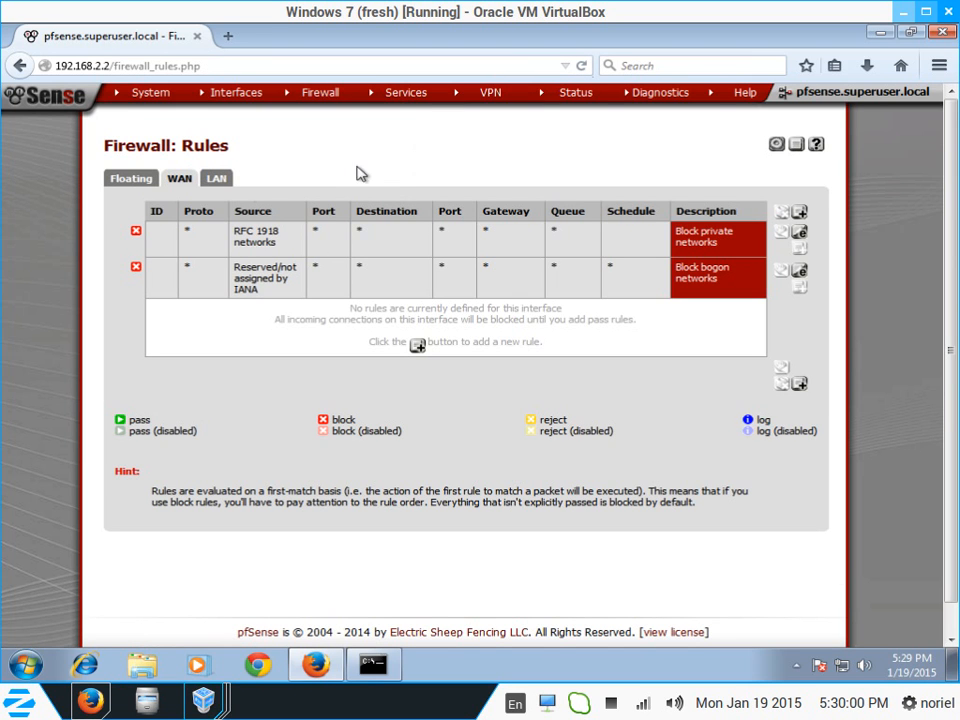
click(222, 184)
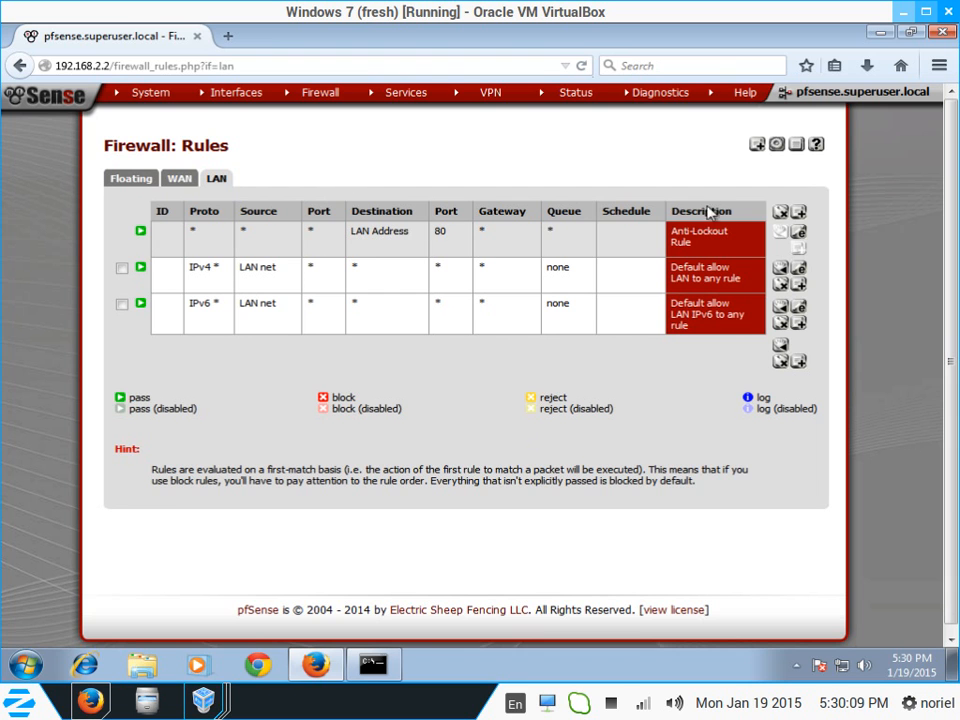
click(801, 215)
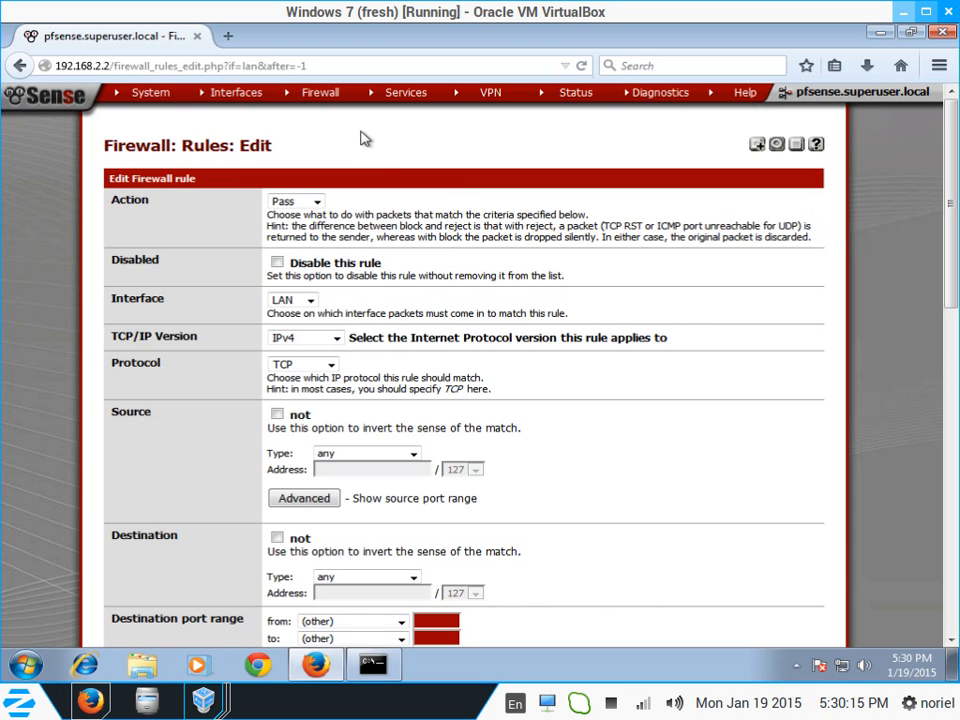
Step: Set the new LAN rule's action to Reject and its protocol to TCP/UDP
click(296, 201)
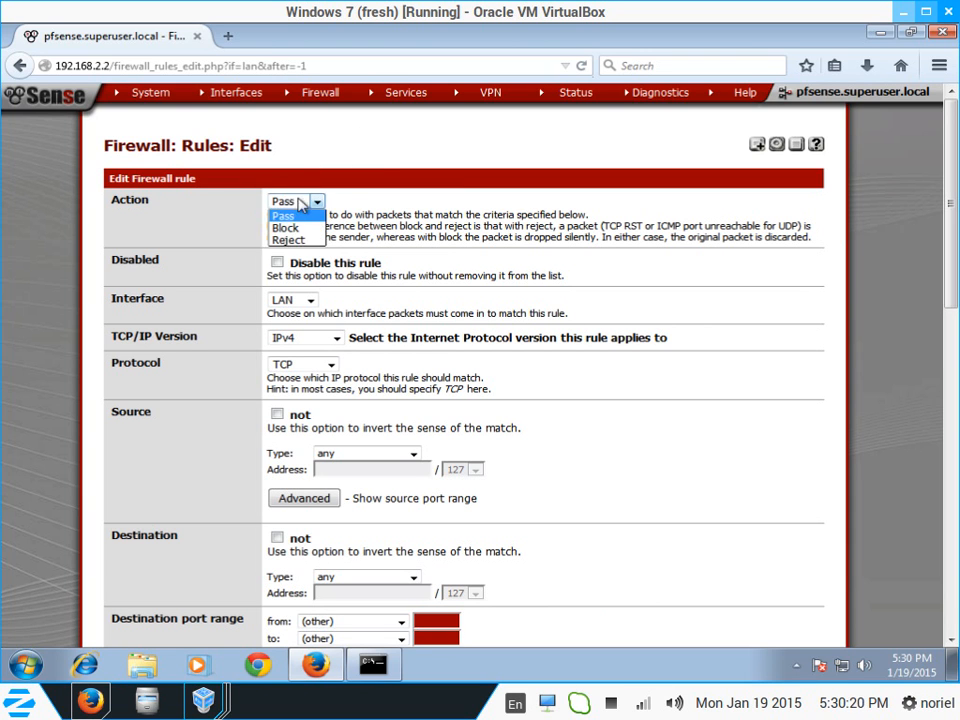
click(303, 238)
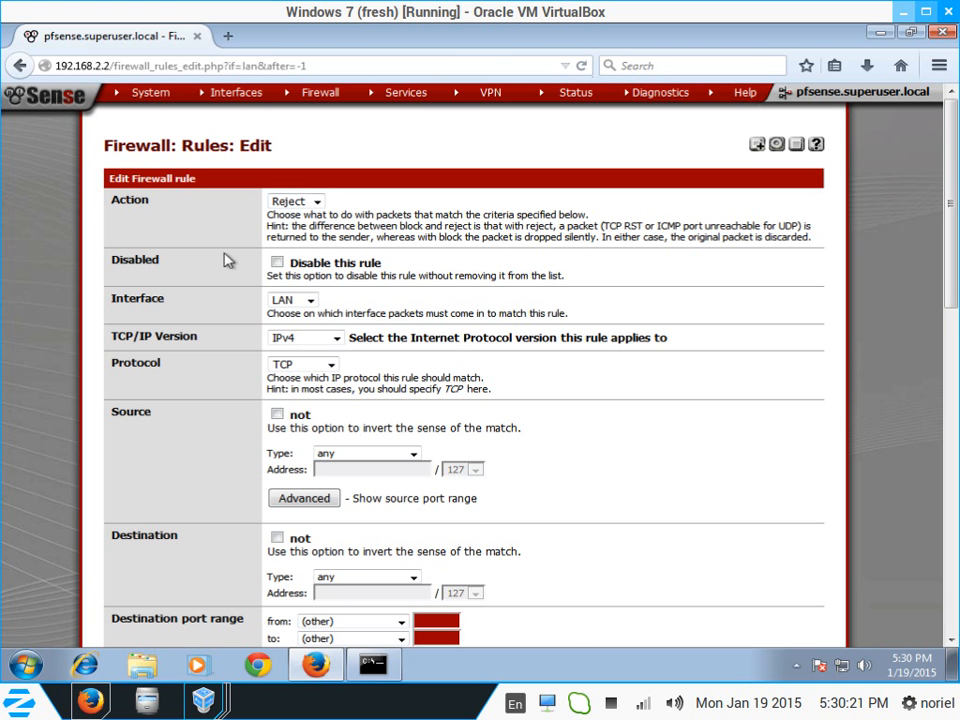
scroll(210, 300, down, 4)
scroll(222, 242, up, 2)
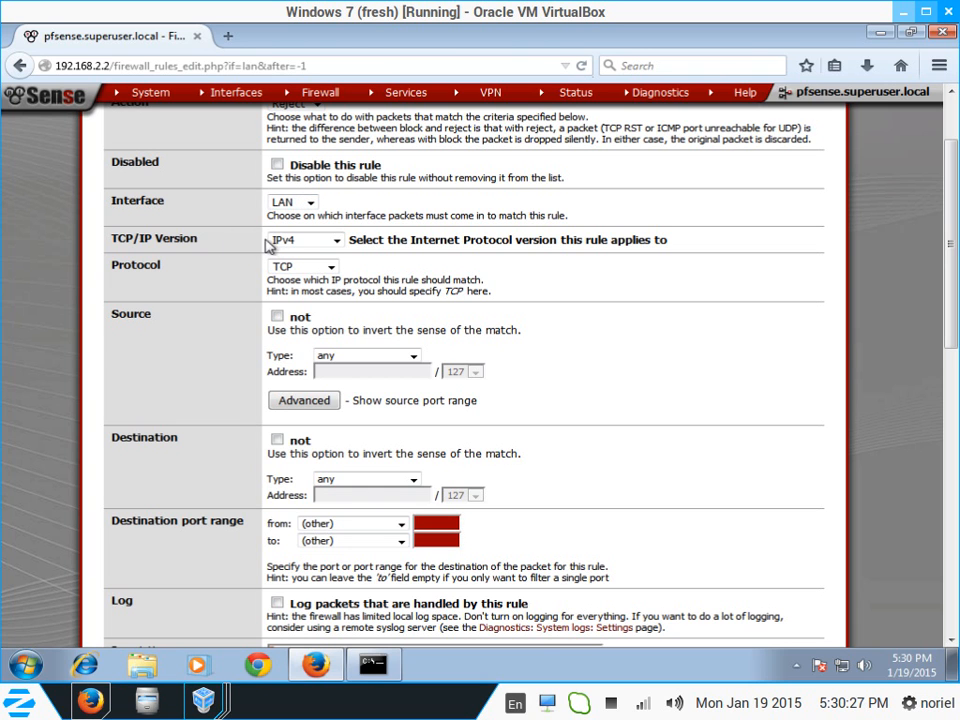
click(289, 268)
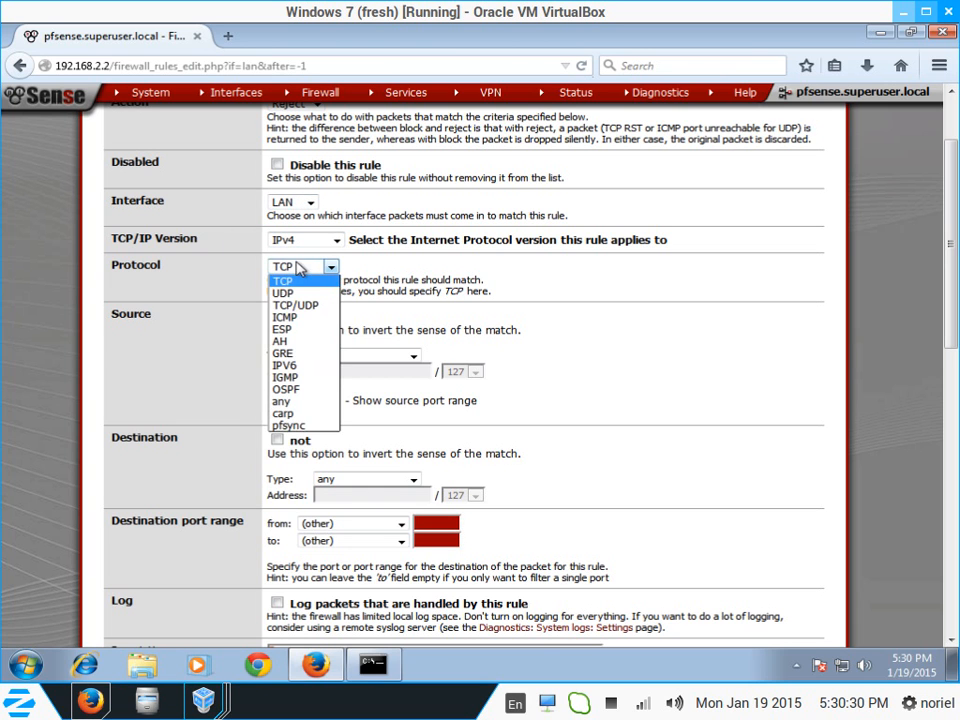
click(311, 305)
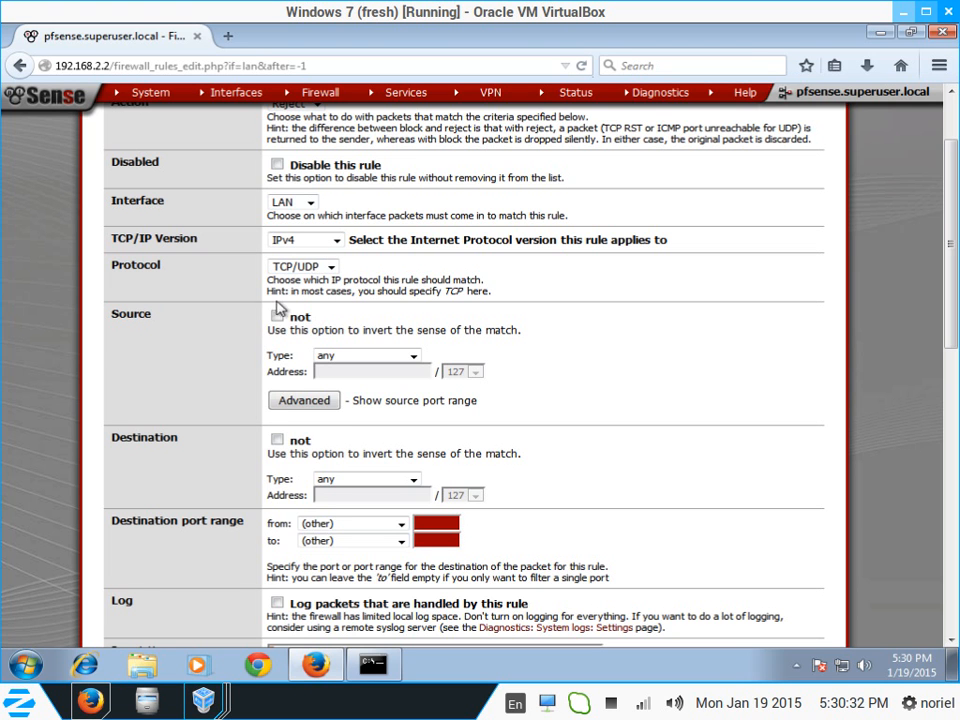
Step: Set the rule's destination to the single host or alias FacebookIPs, with any as the destination port range
scroll(218, 312, down, 2)
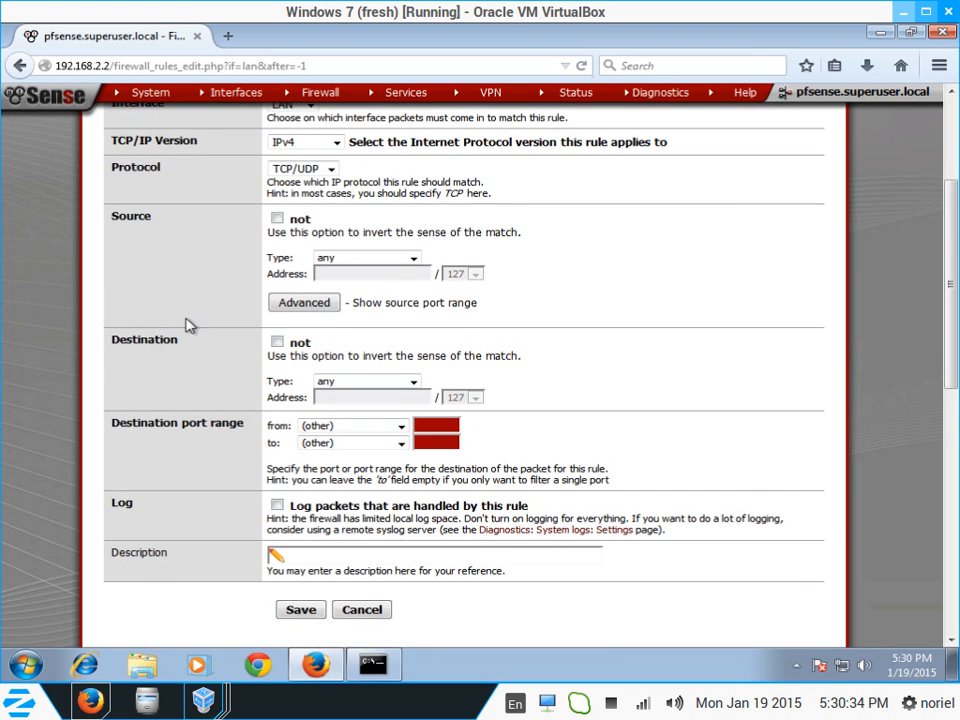
scroll(189, 323, down, 2)
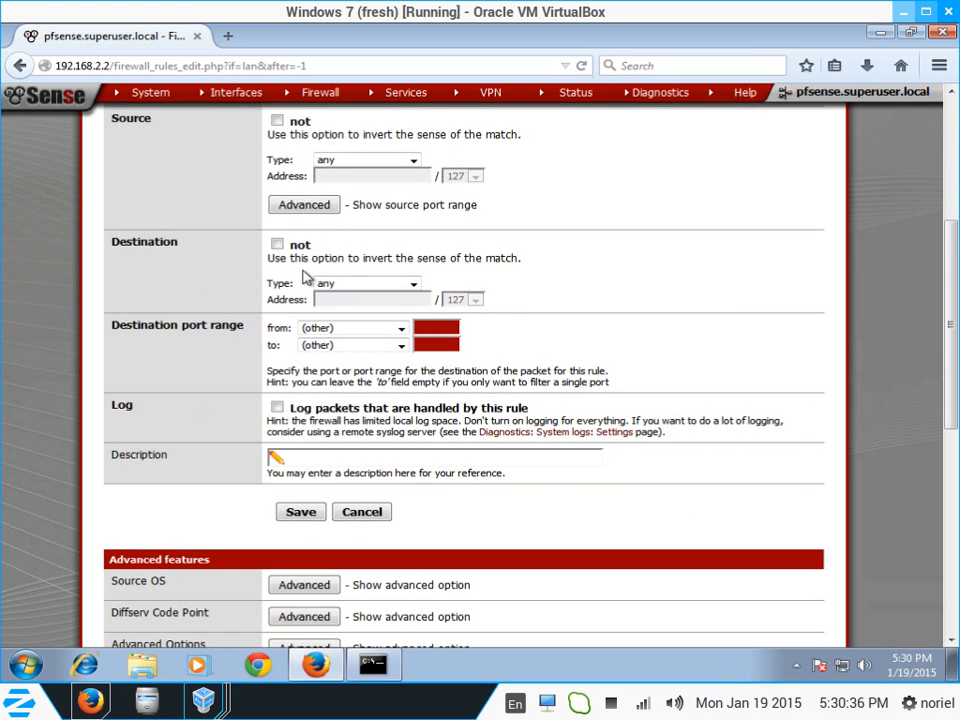
click(366, 285)
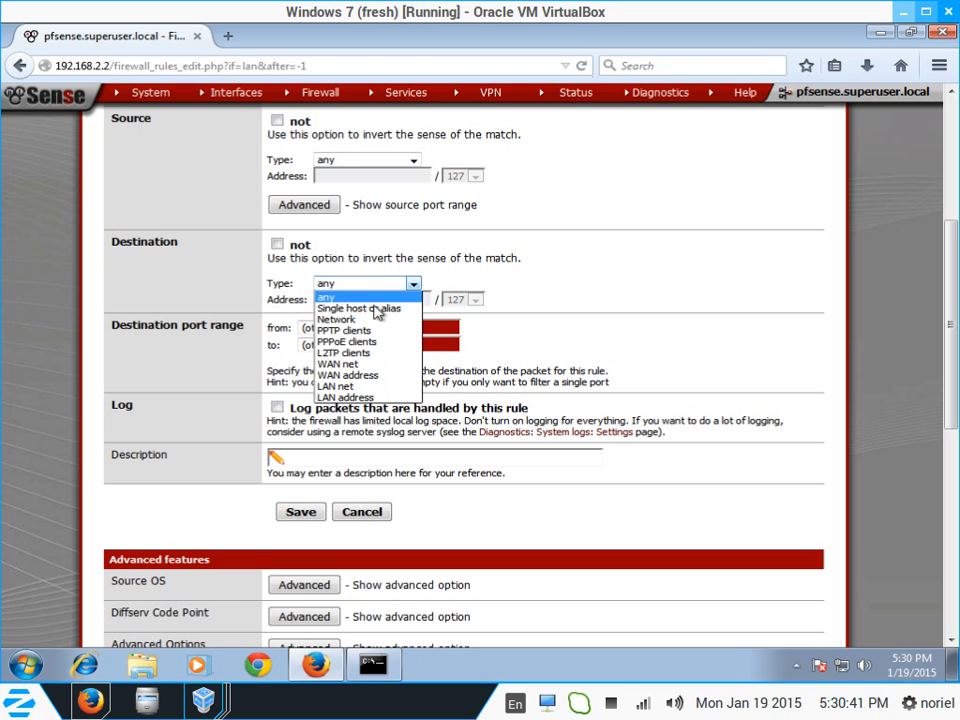
click(377, 310)
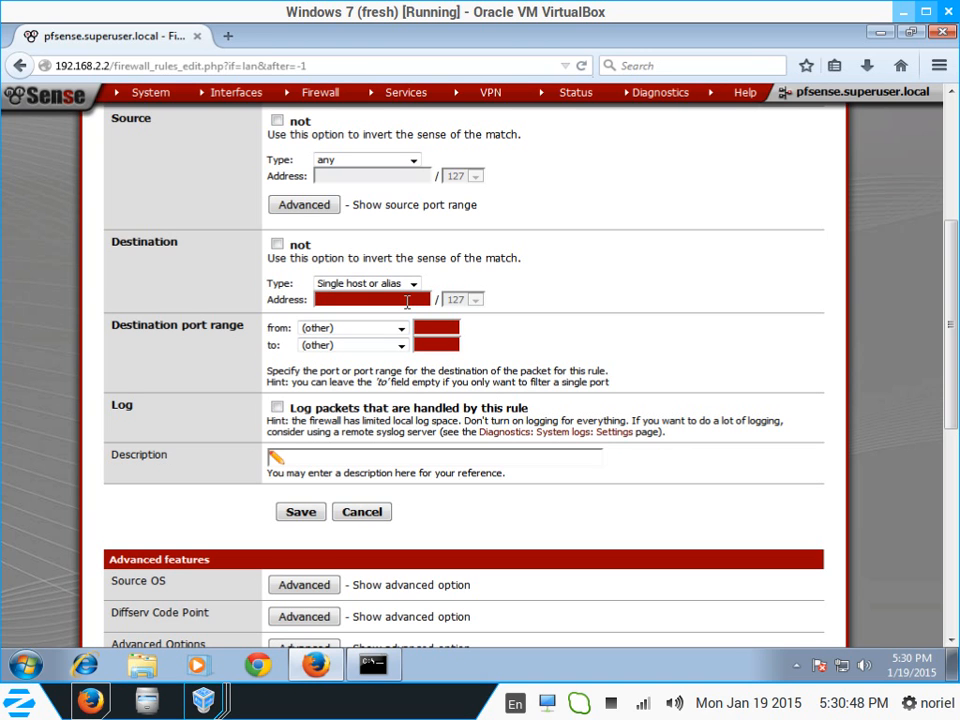
click(407, 302)
text(FacebookIPs)
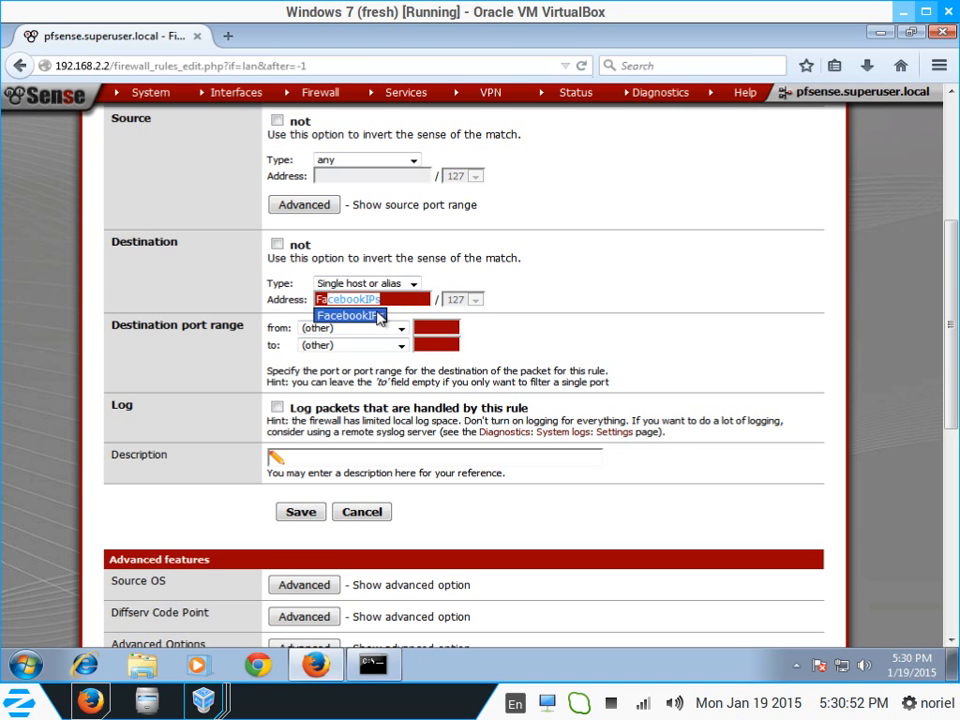
click(365, 316)
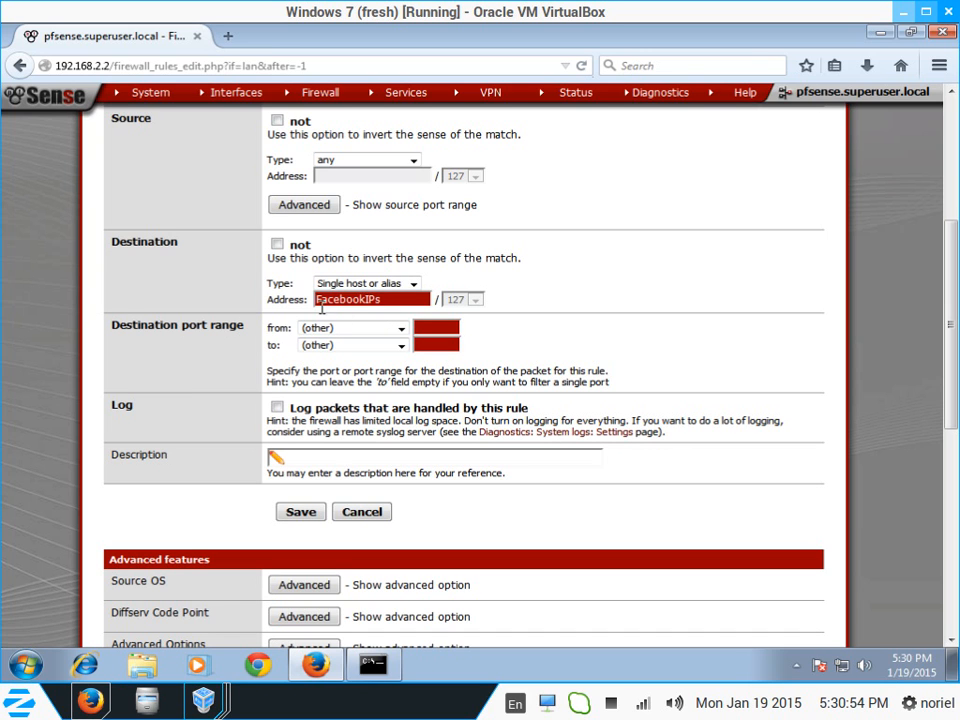
click(352, 330)
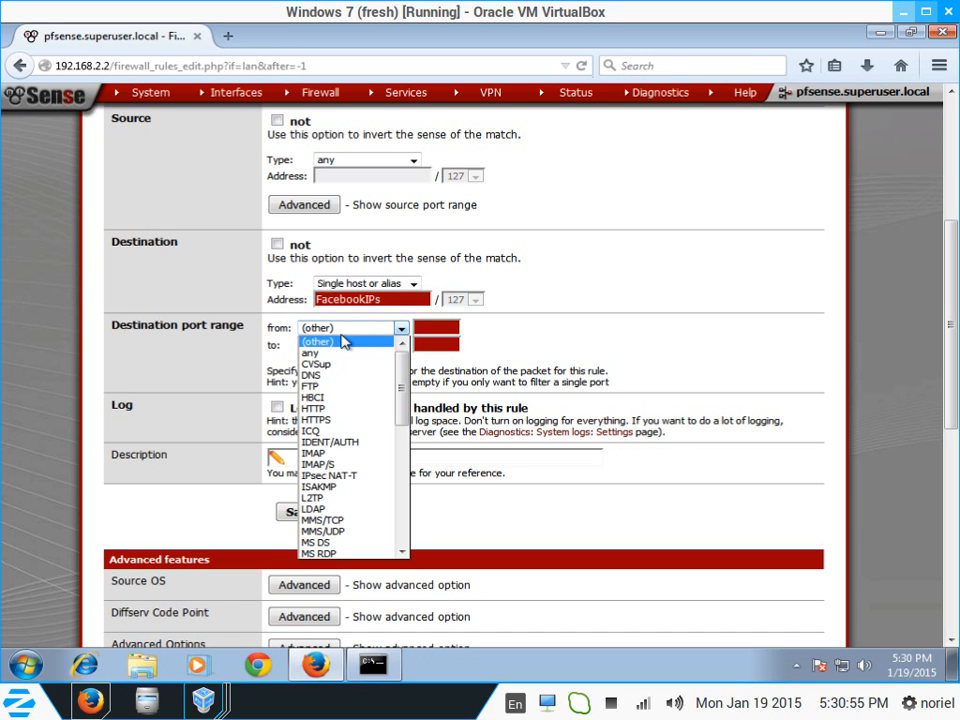
click(316, 354)
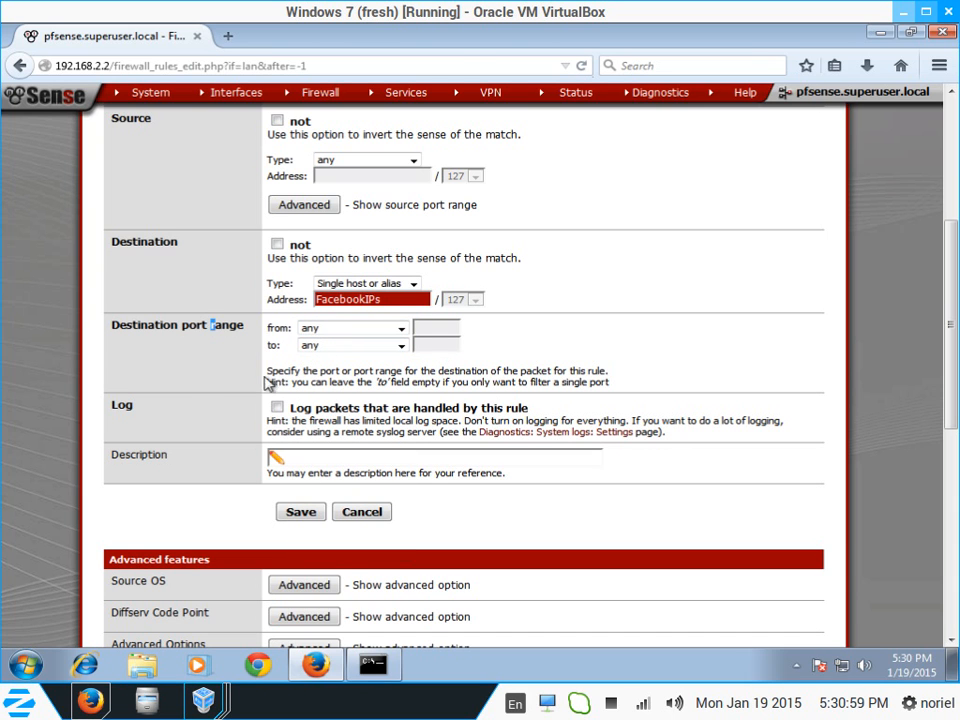
Step: Enable packet logging with the description "rule to block facebook", then save the rule and apply the firewall changes
click(278, 408)
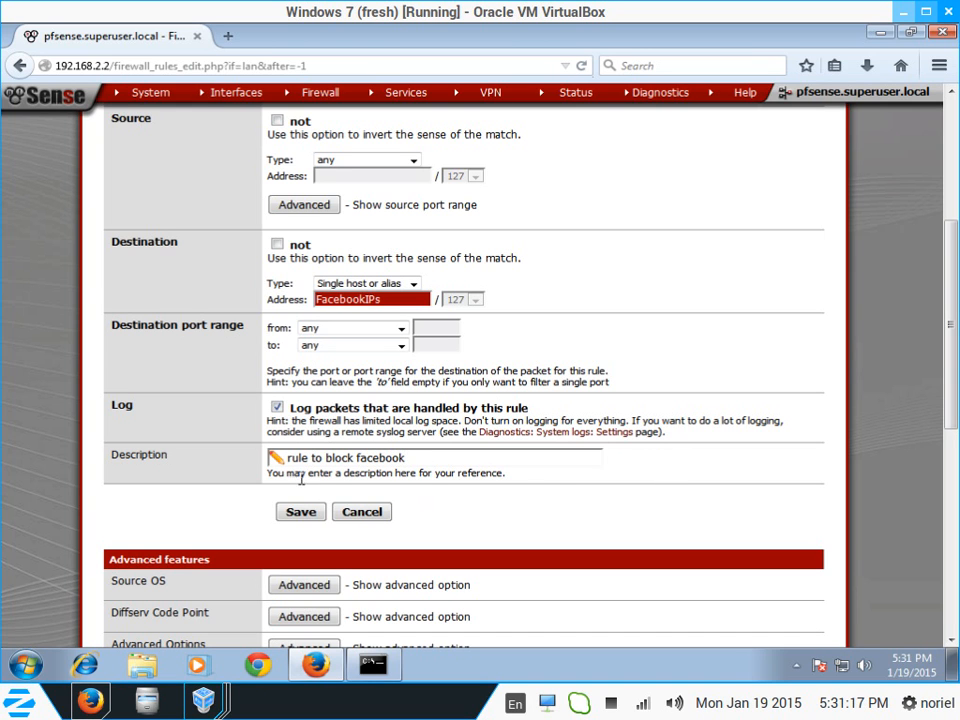
click(300, 513)
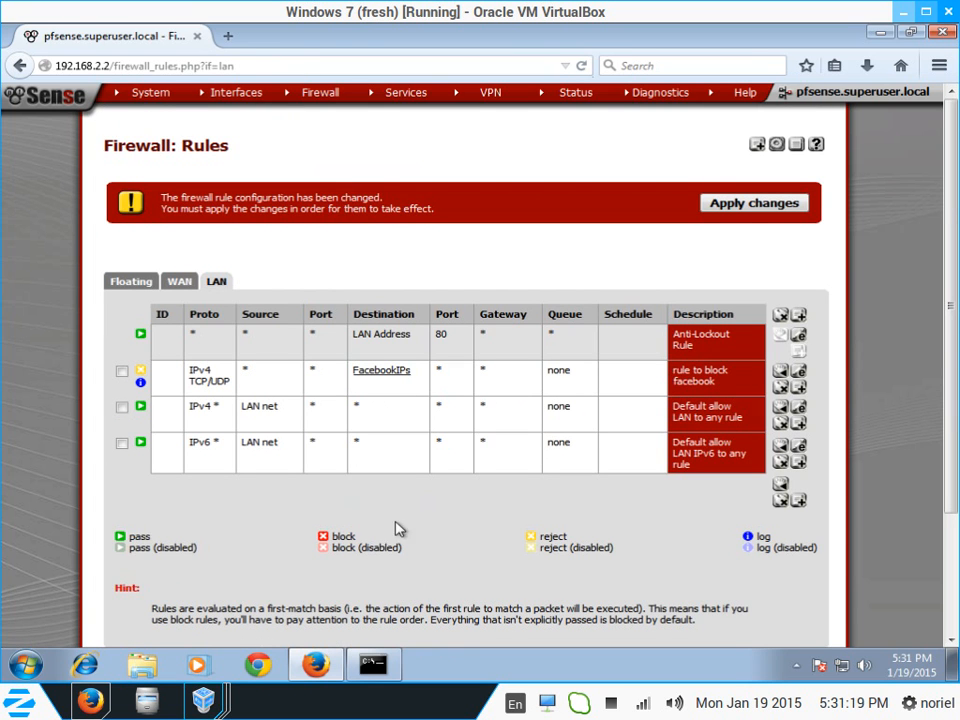
click(714, 203)
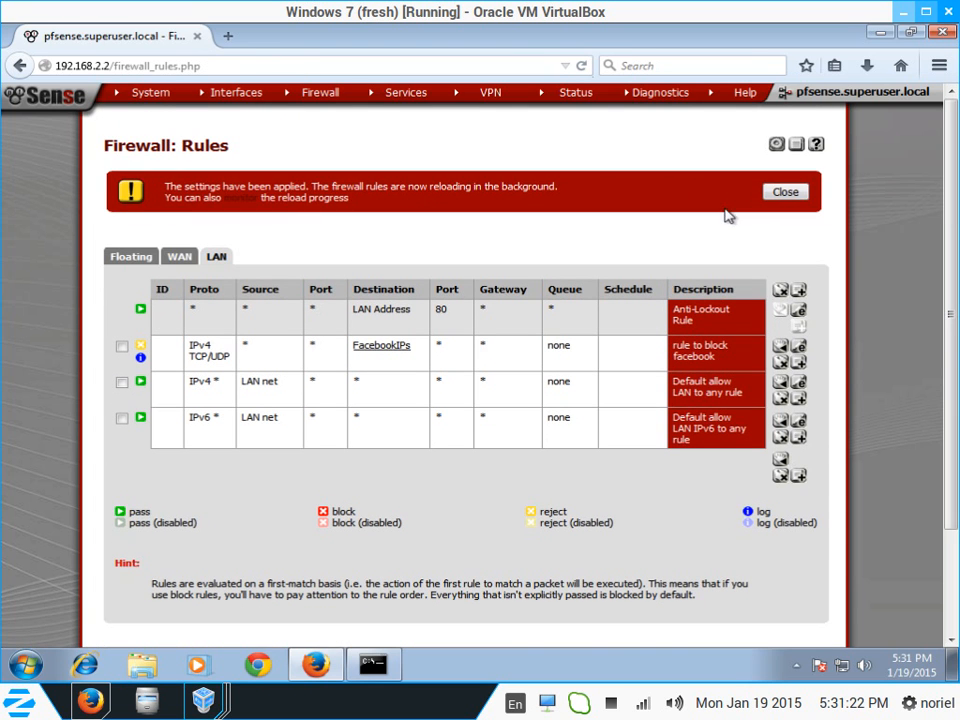
Step: Dismiss the applied-settings notice and review the FacebookIPs alias and the LAN firewall rules
click(786, 192)
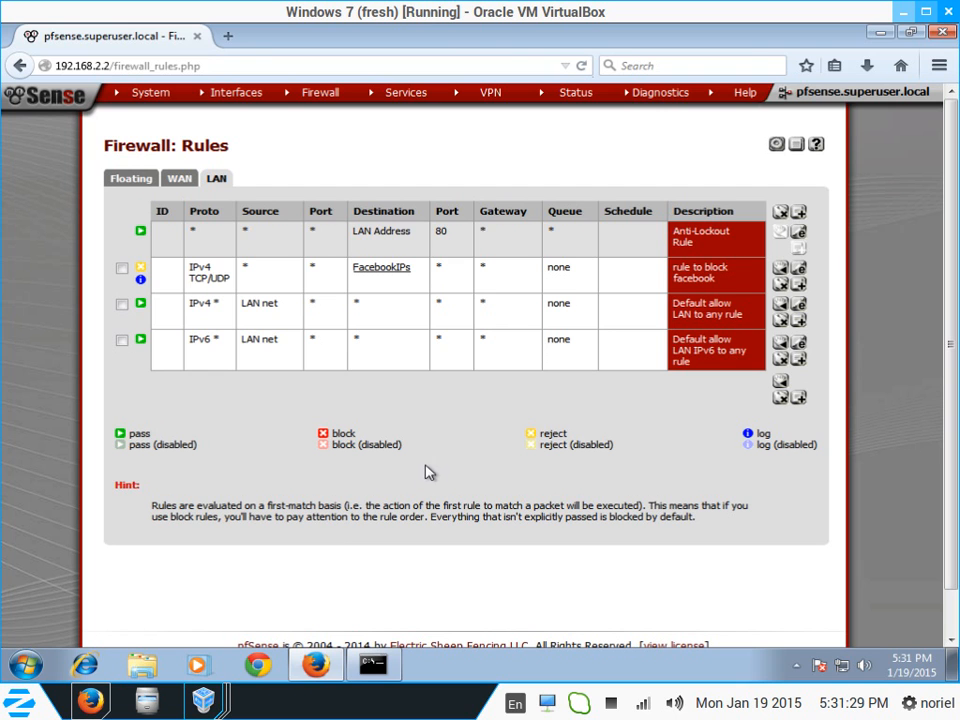
key(alt+Tab)
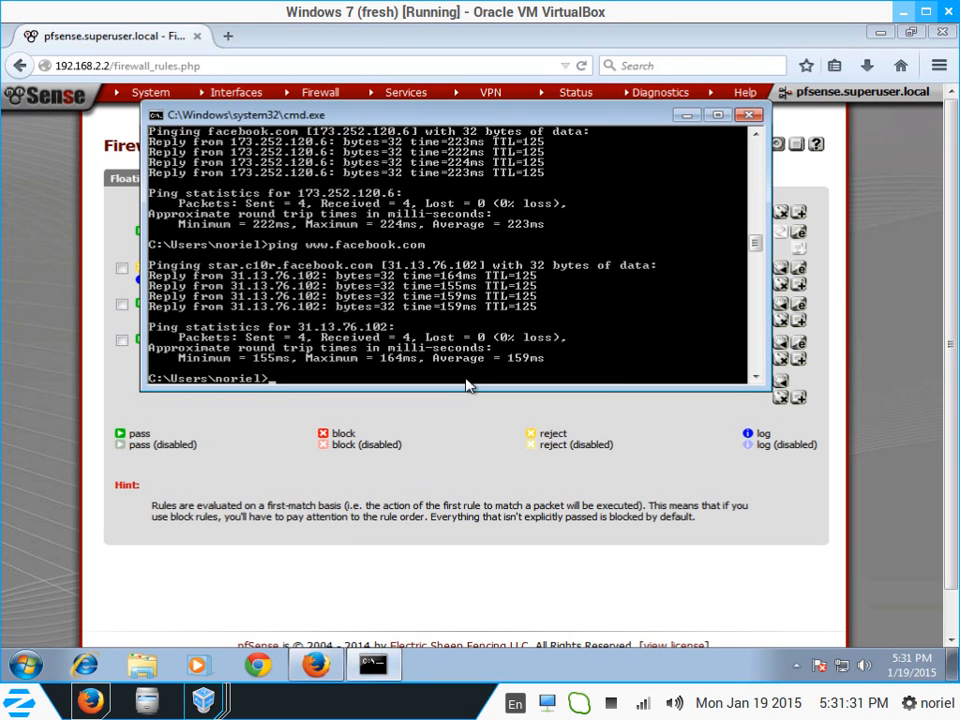
click(478, 458)
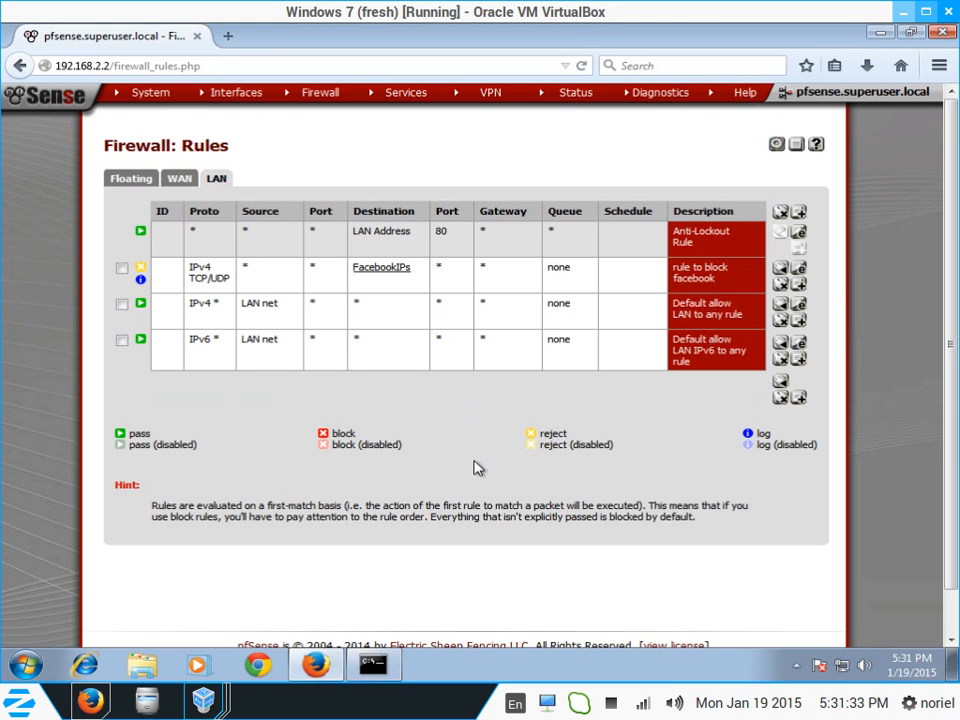
mouse_move(317, 91)
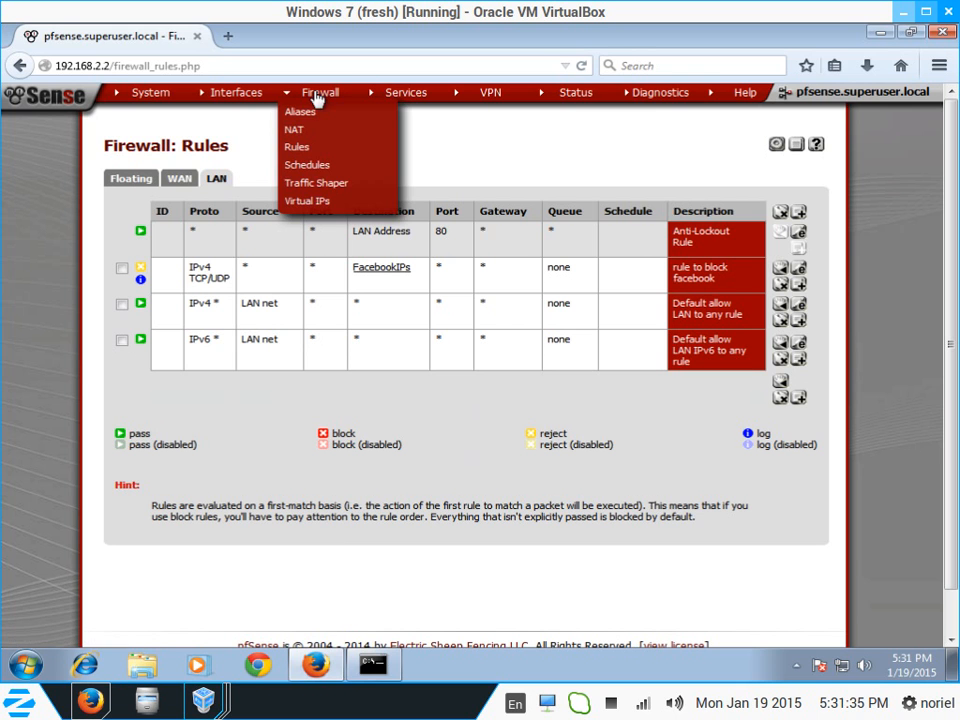
click(319, 116)
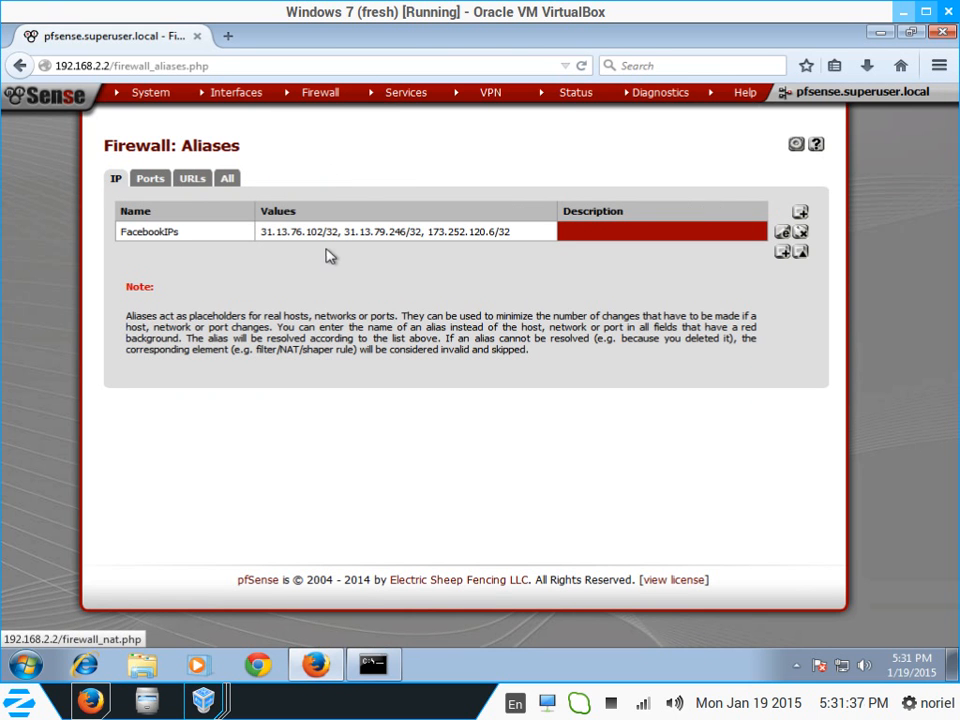
mouse_move(320, 92)
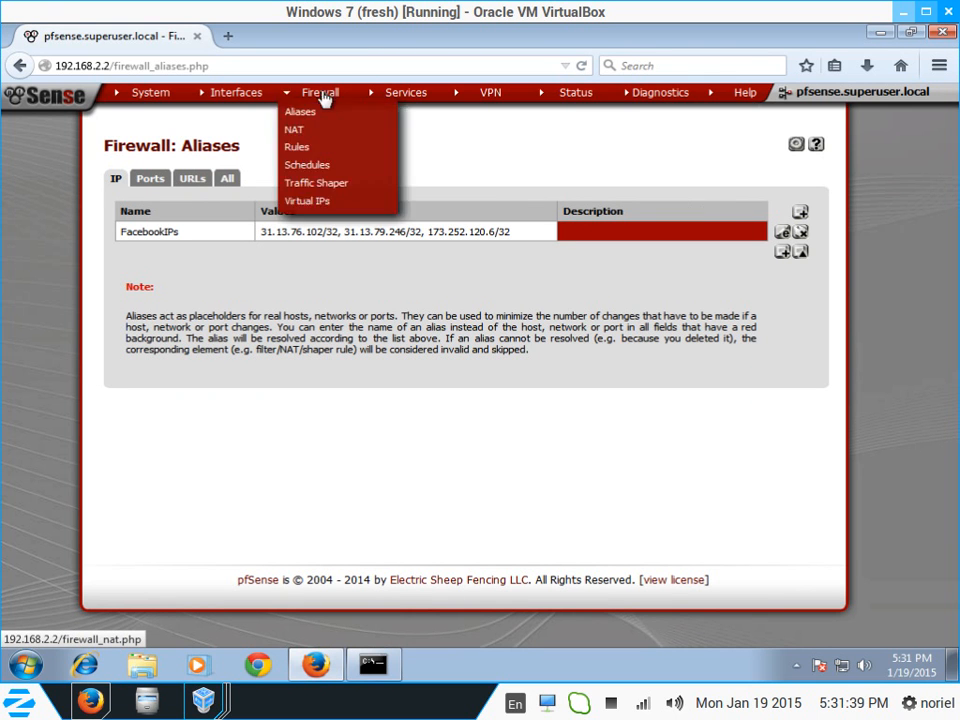
click(310, 148)
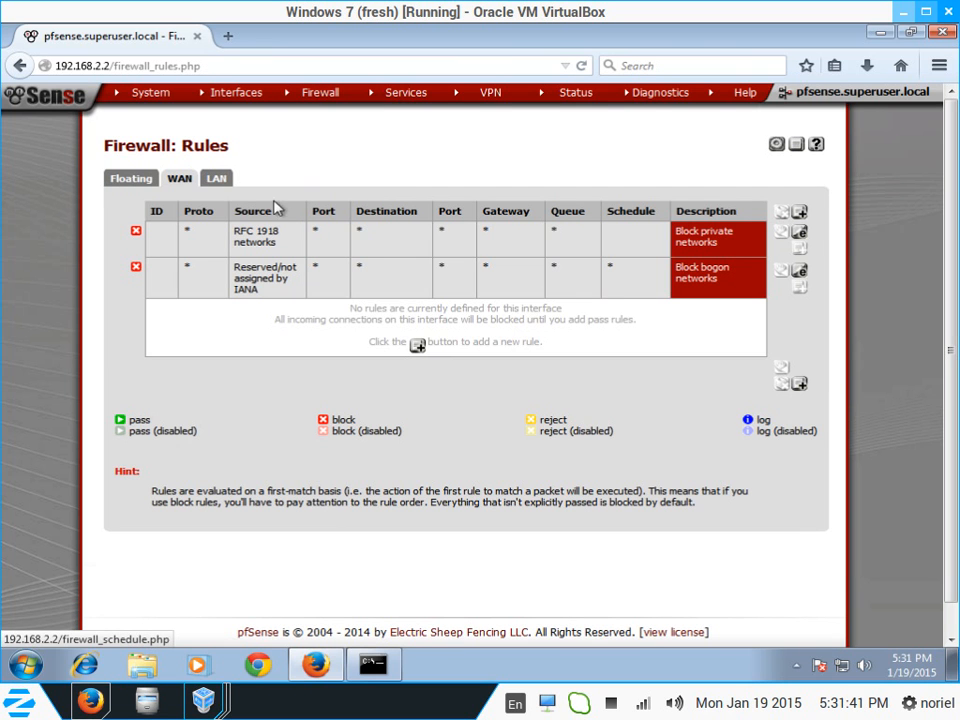
click(218, 179)
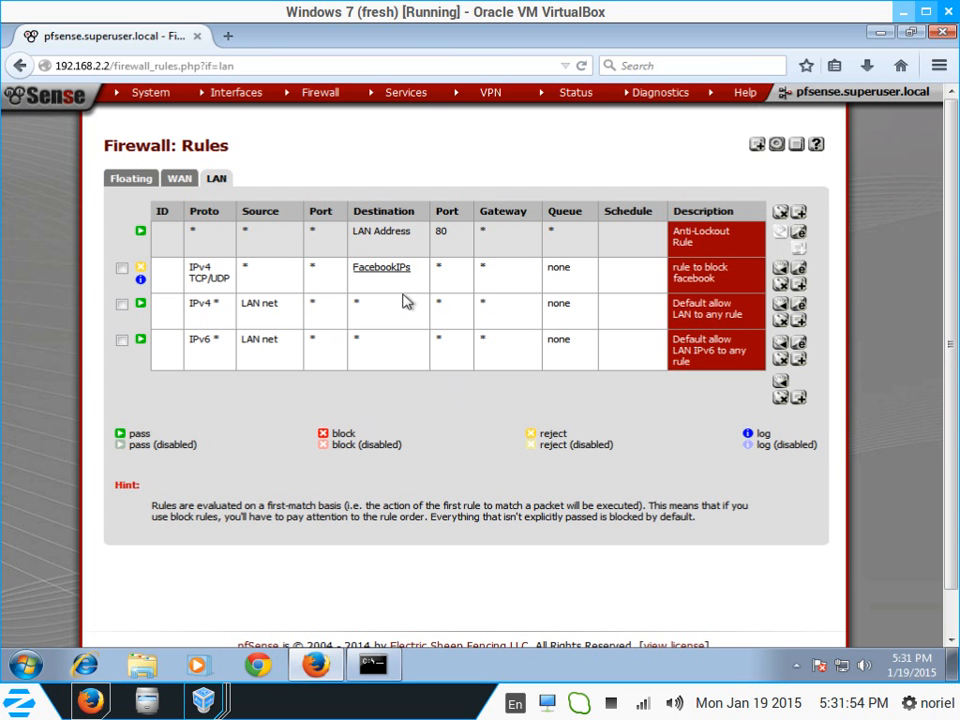
Step: Test the block by loading facebook.com in a new browser tab
click(227, 37)
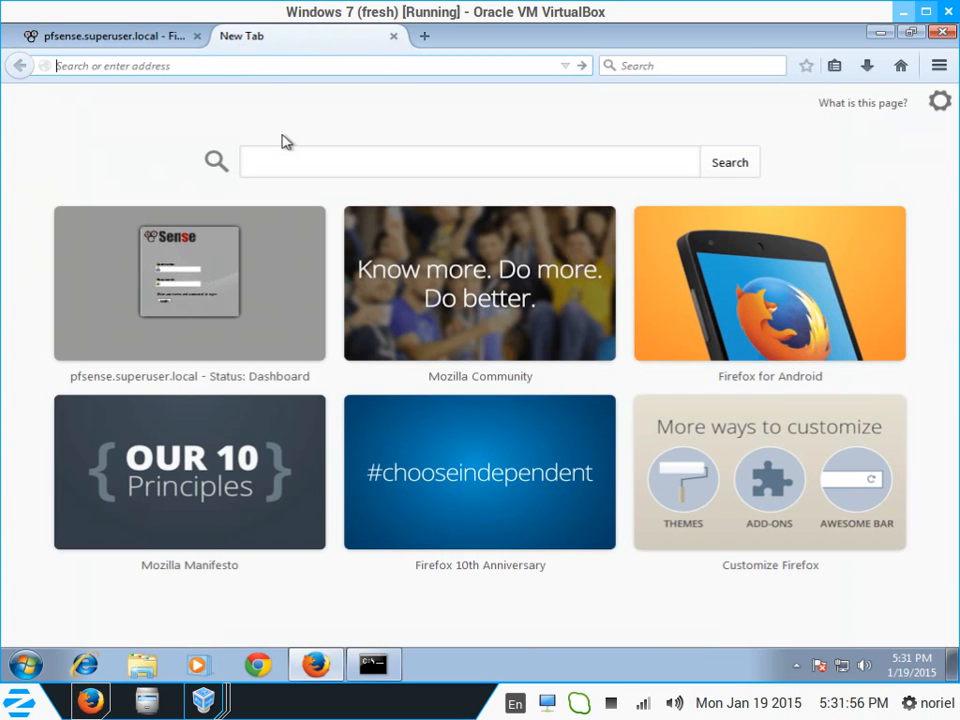
text(facebook.com/)
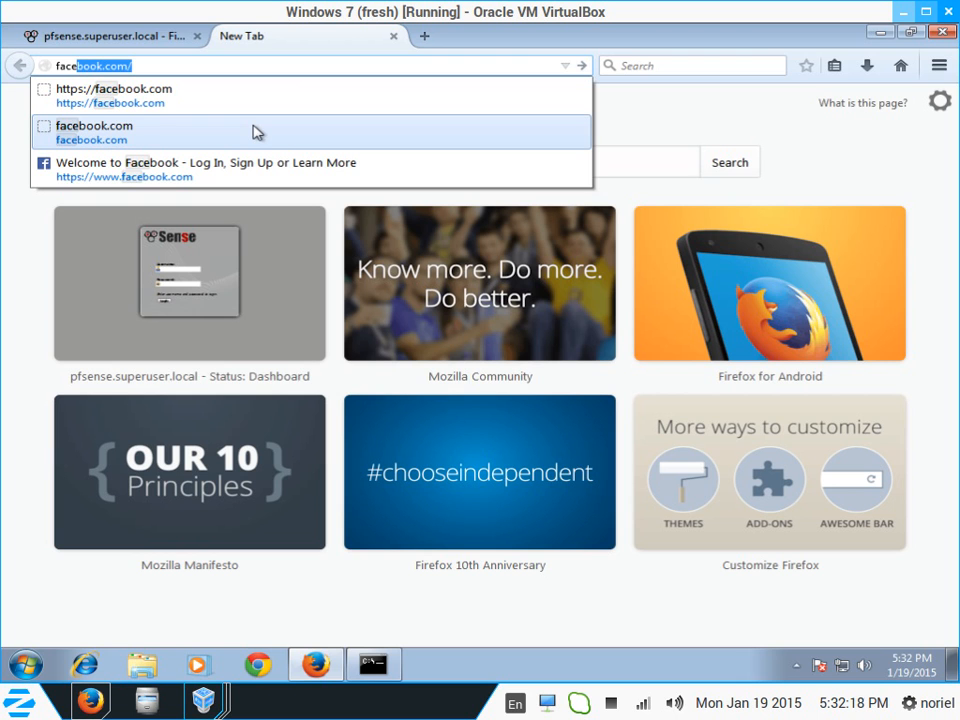
click(255, 133)
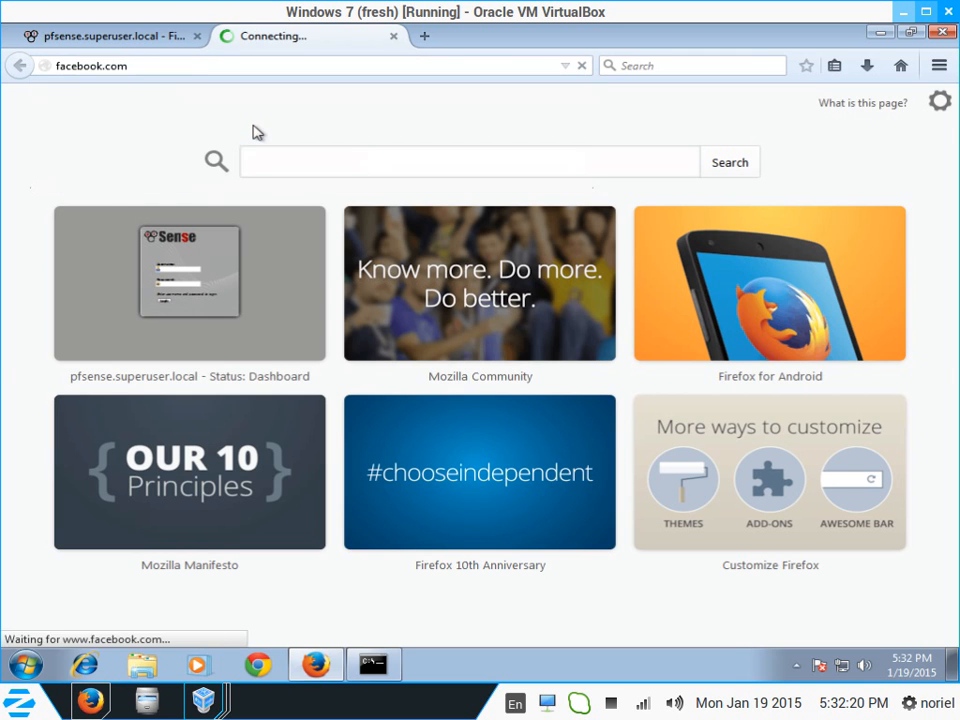
click(249, 70)
key(Return)
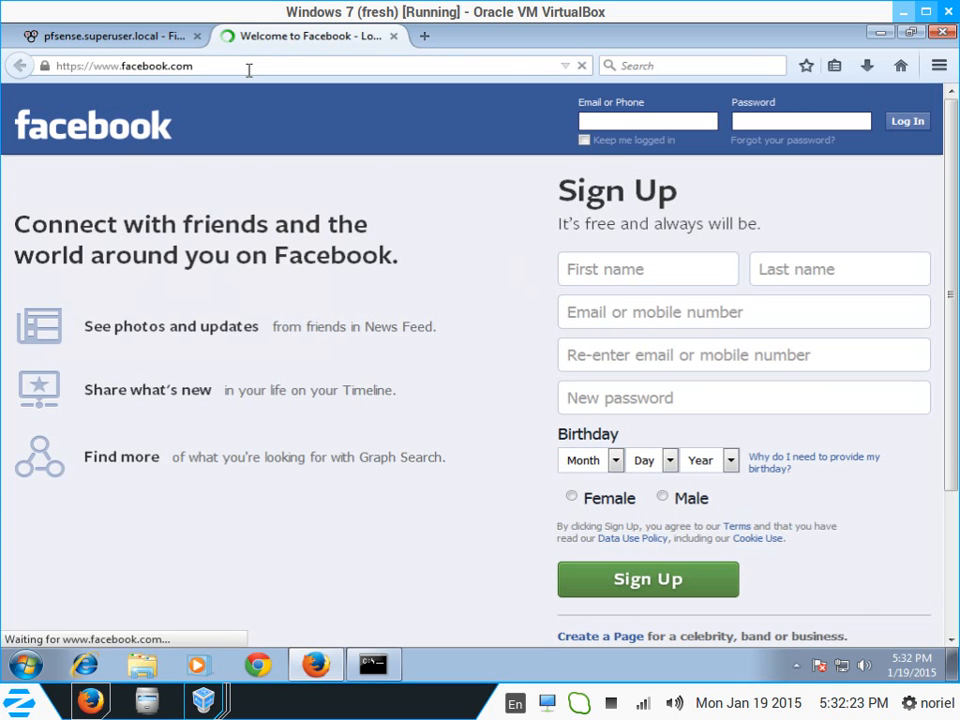
click(253, 67)
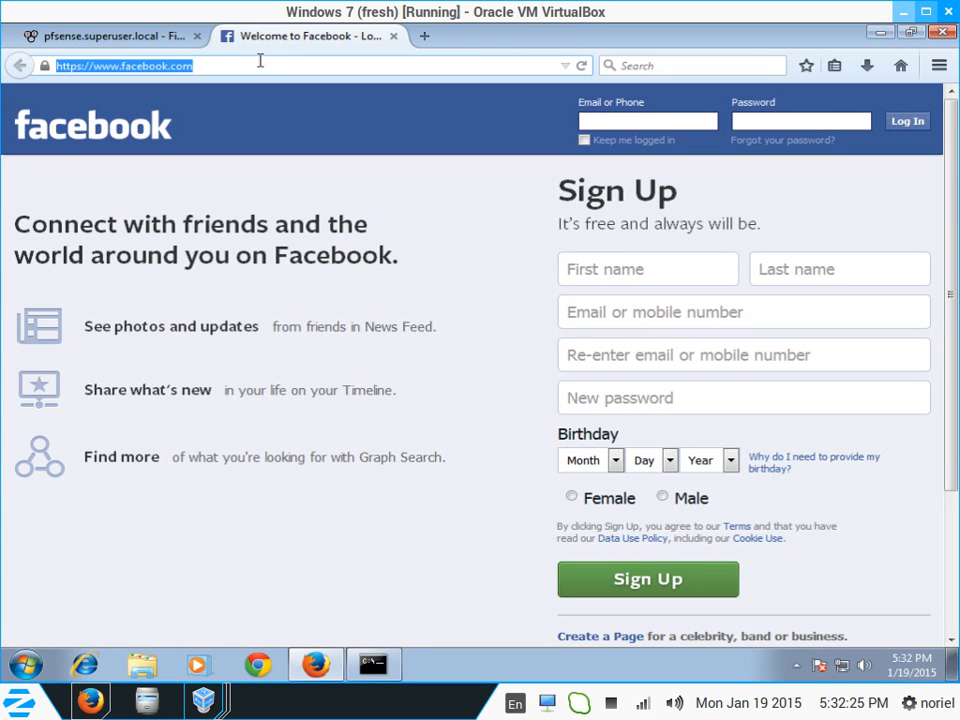
click(255, 62)
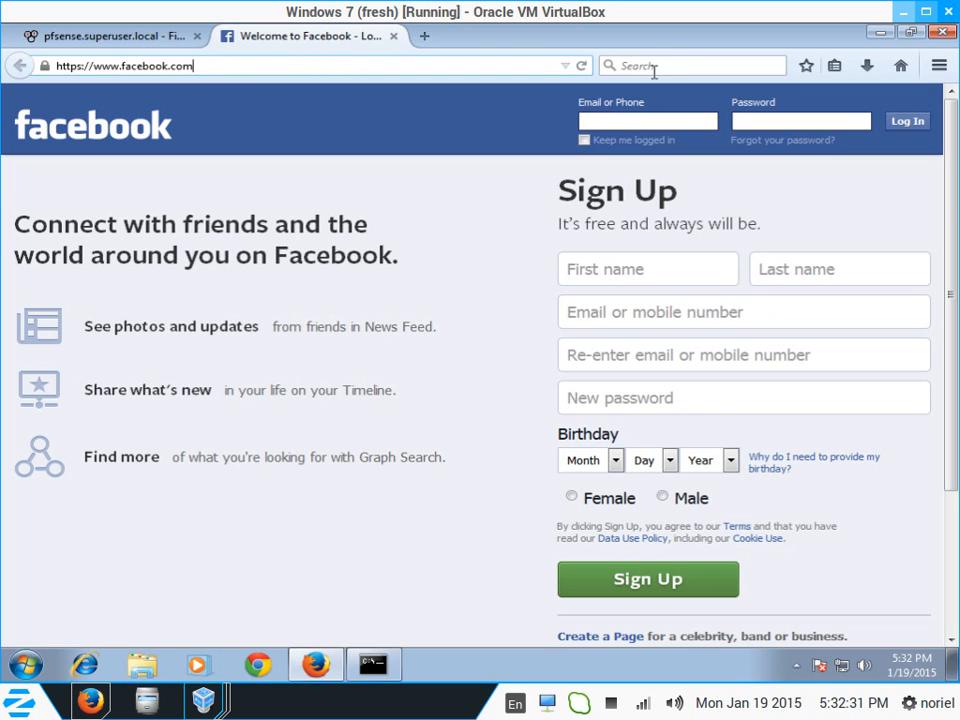
Step: Clear the browser's history for the time range Everything, including cookies and cache, and close the Facebook tab
click(939, 65)
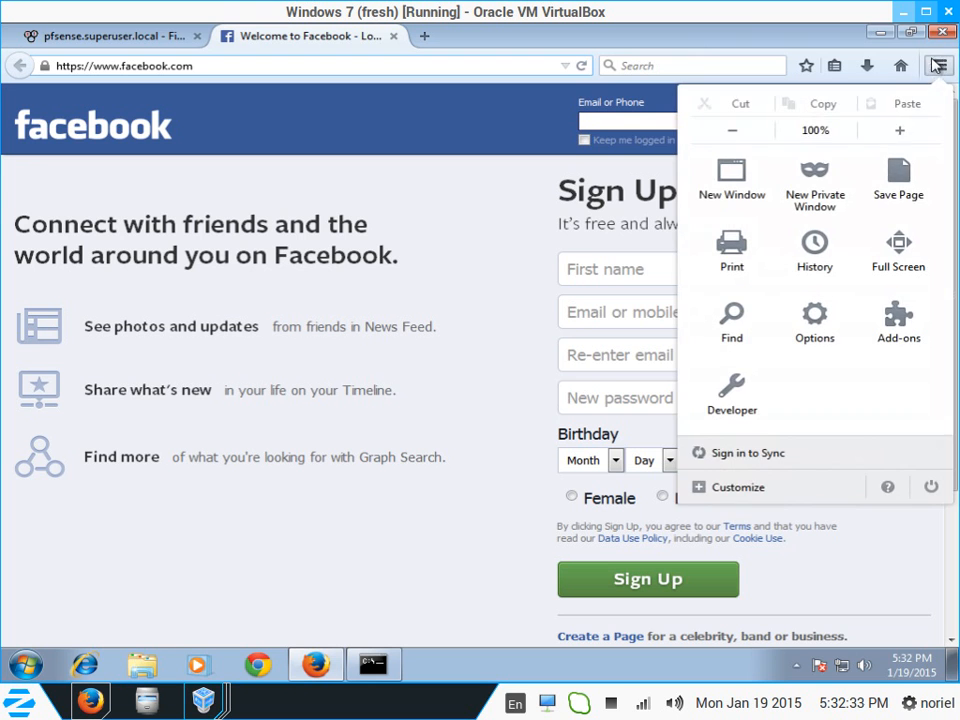
click(835, 232)
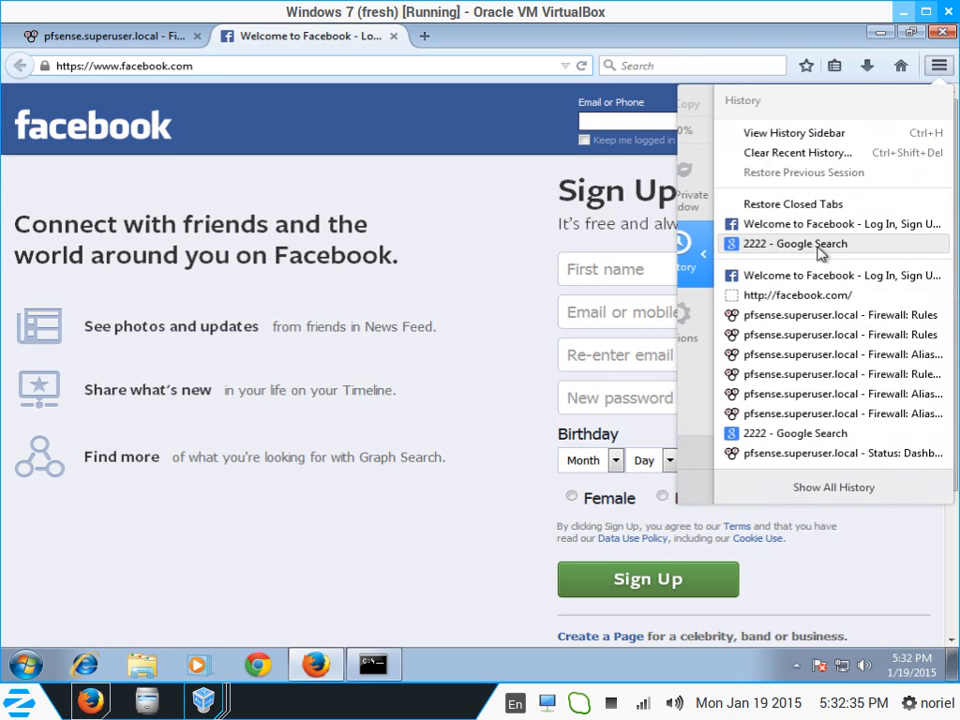
click(767, 153)
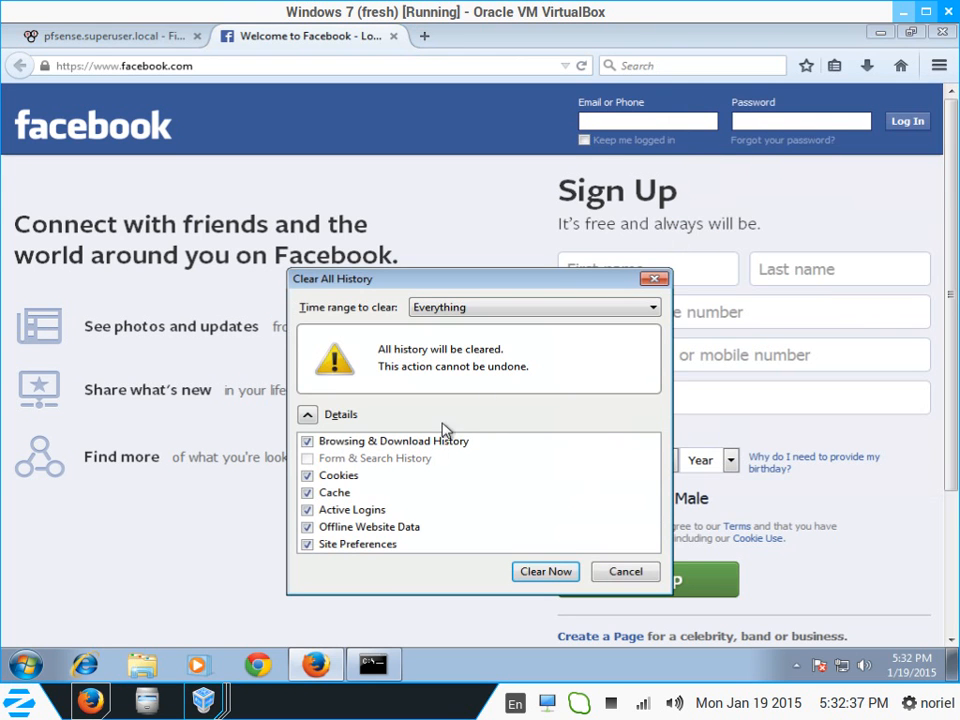
click(540, 571)
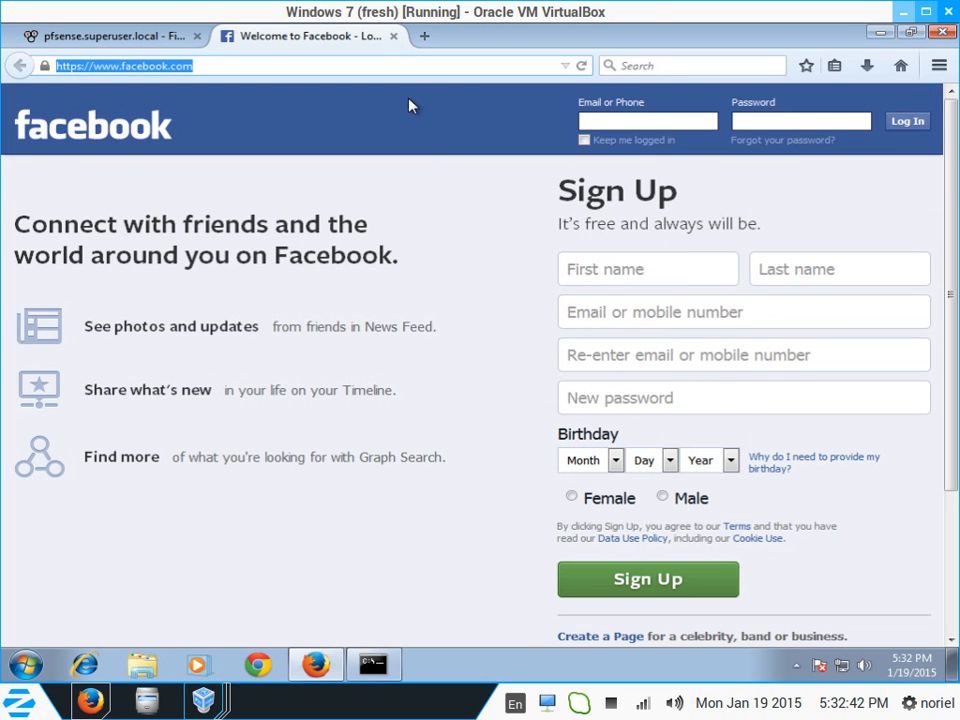
click(393, 37)
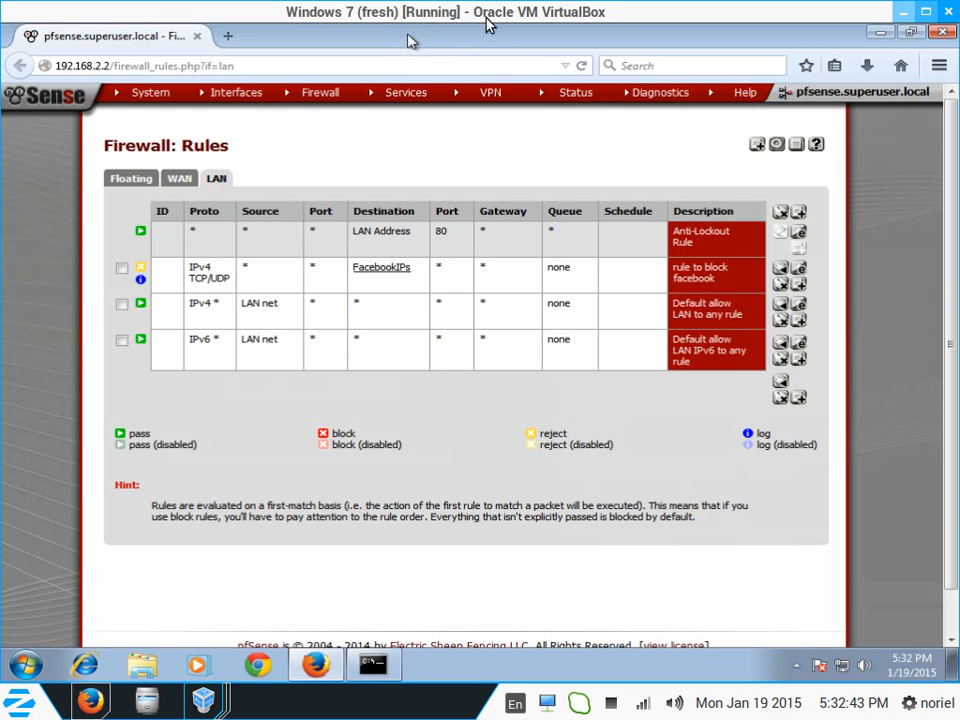
Step: Reload the pfSense page and retest the block by loading facebook.com twice in a new tab
key(F5)
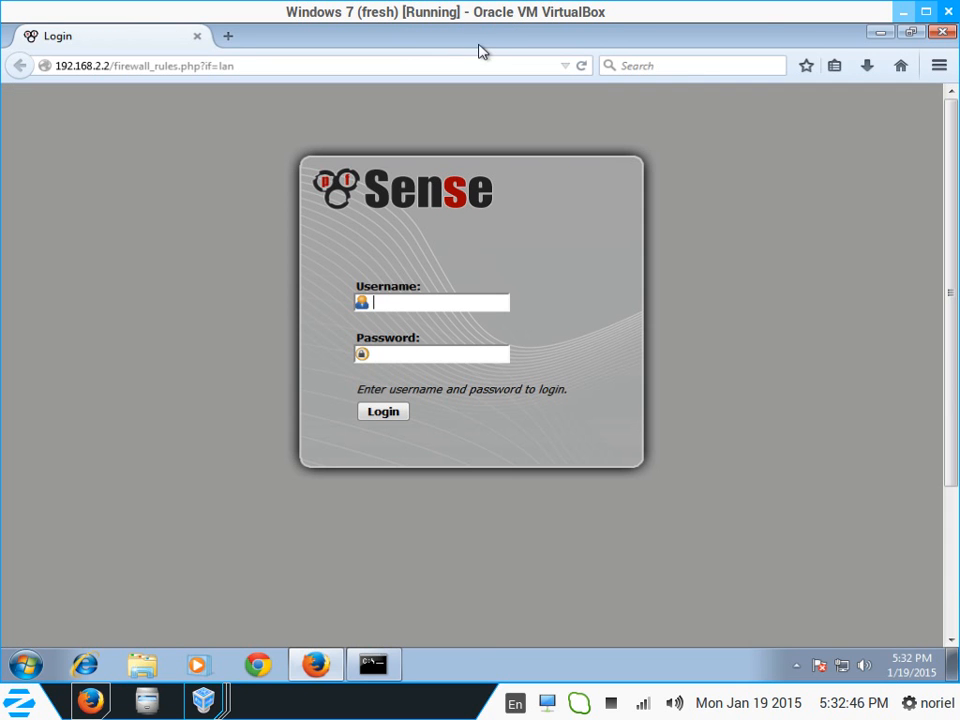
click(230, 36)
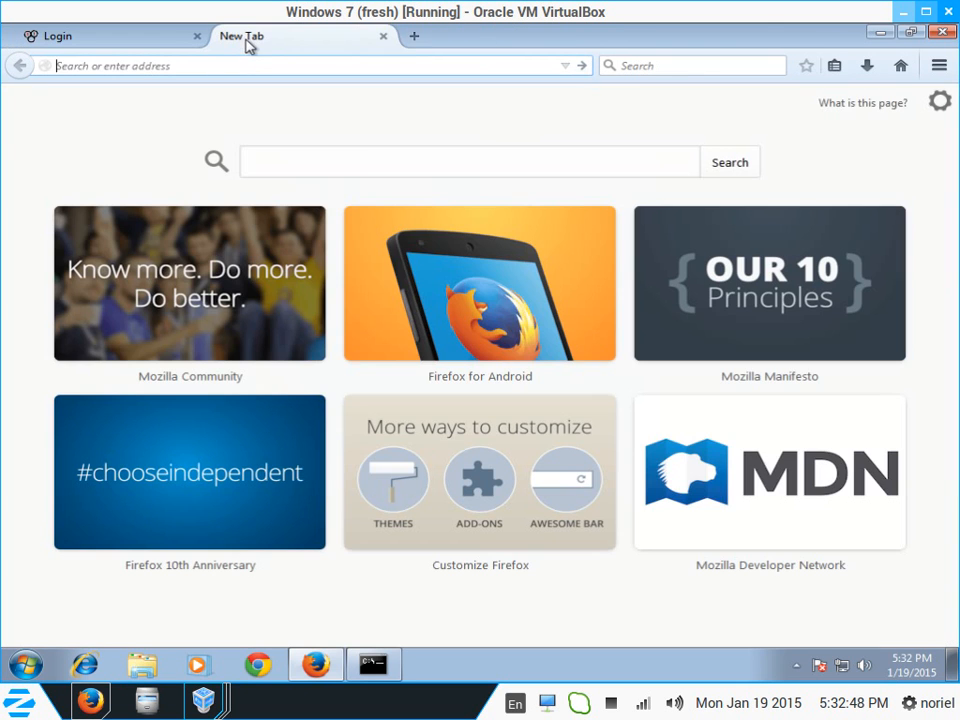
text(facebook.com)
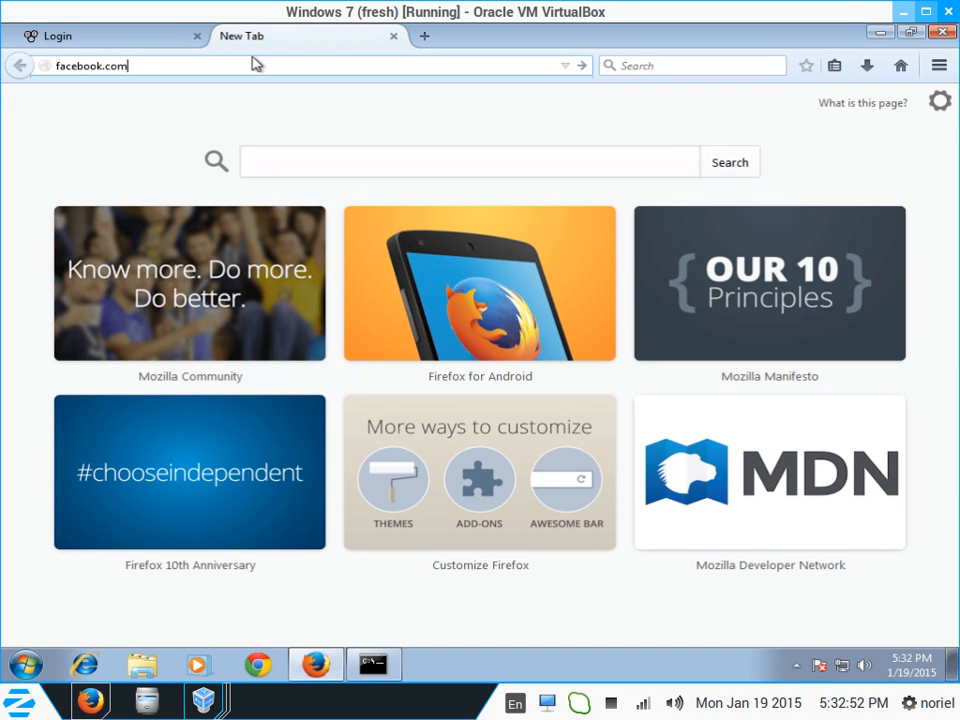
key(Return)
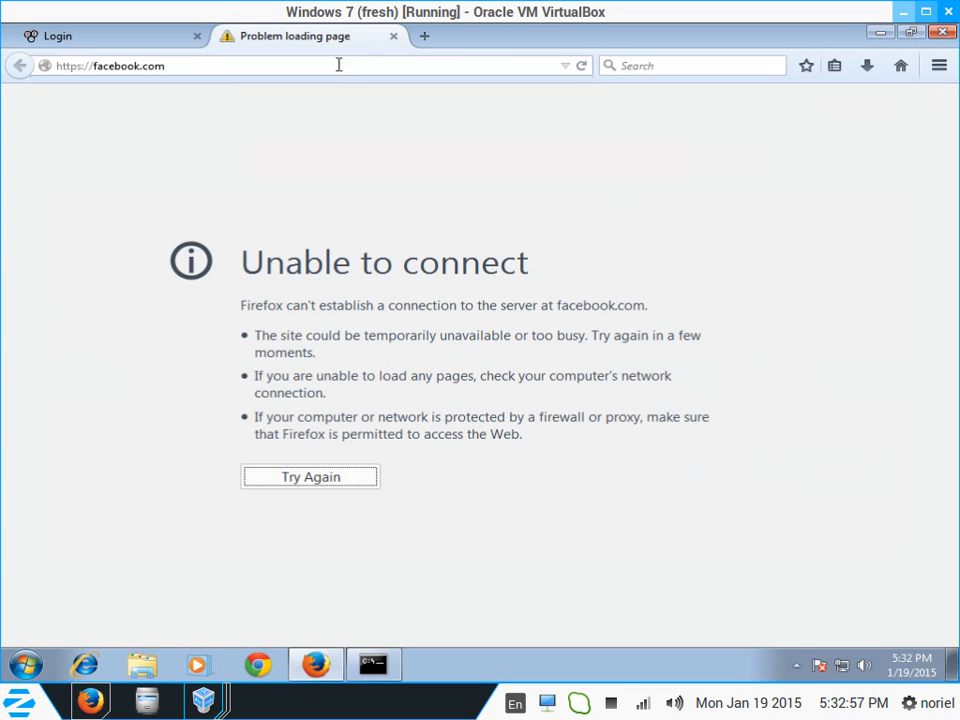
click(338, 66)
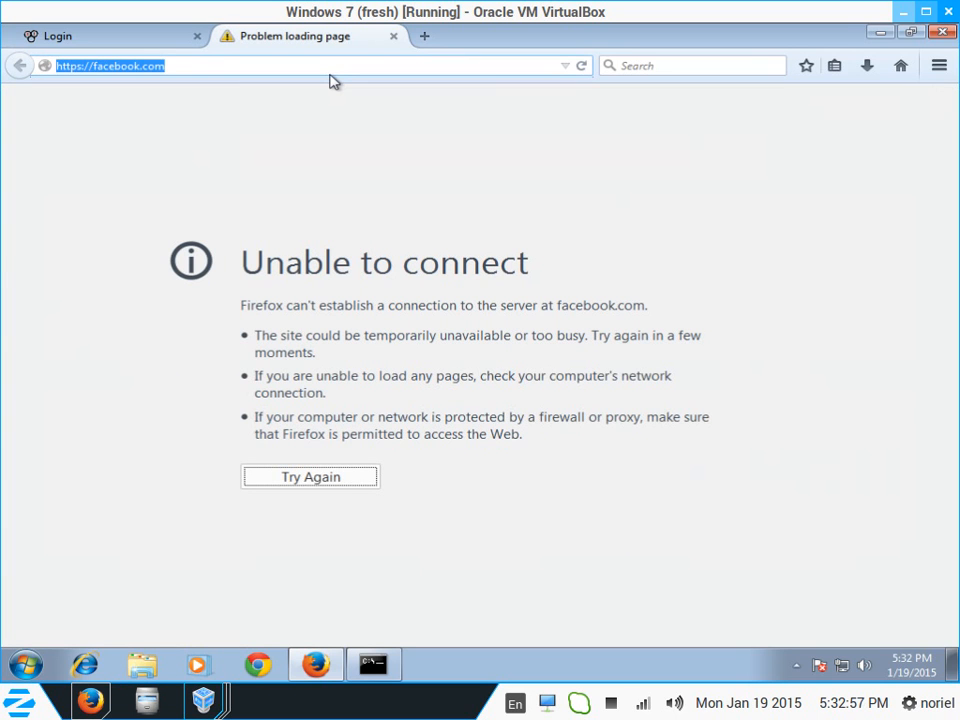
key(Return)
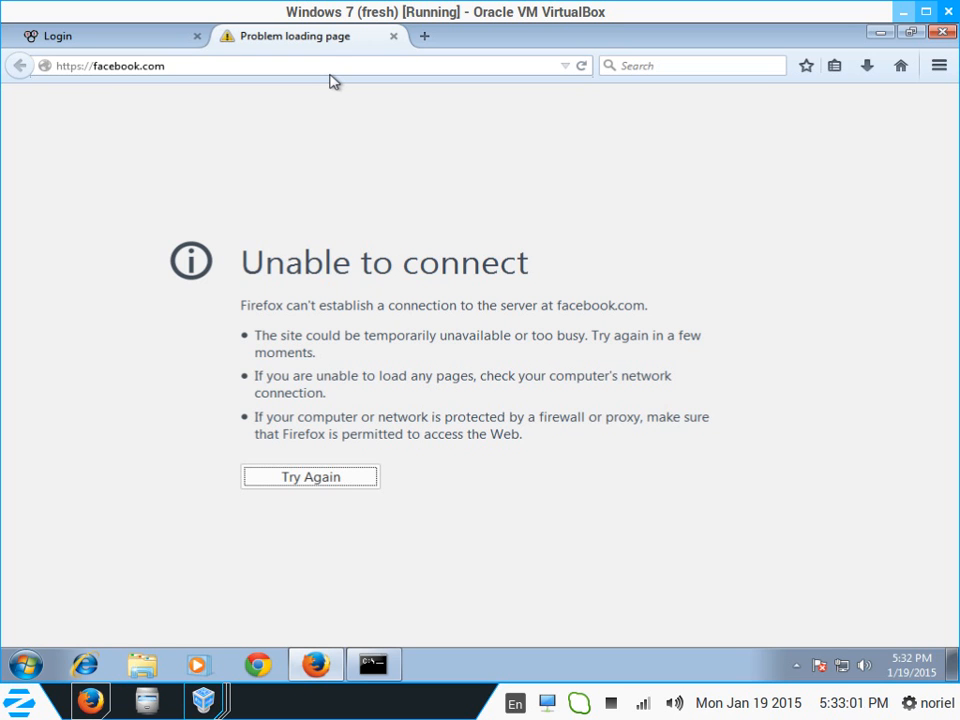
click(168, 38)
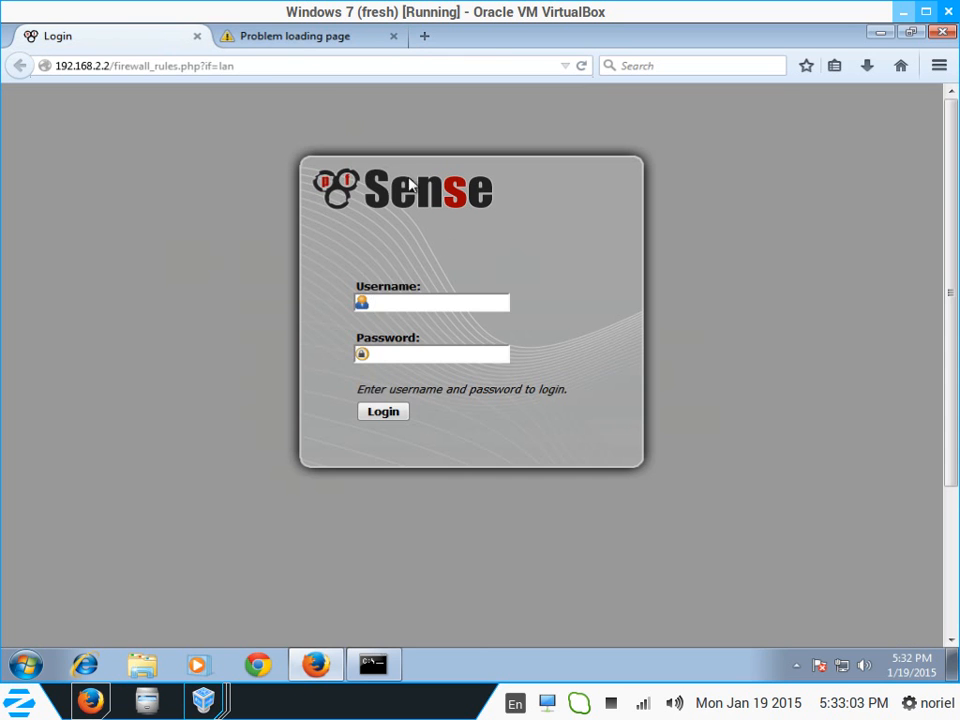
click(285, 36)
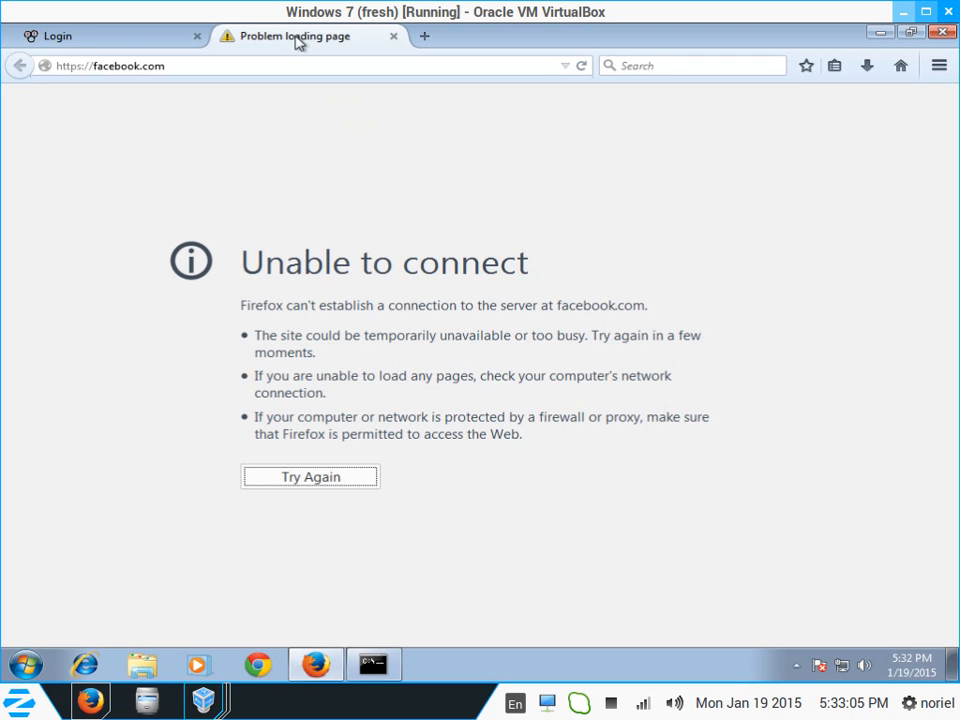
click(939, 68)
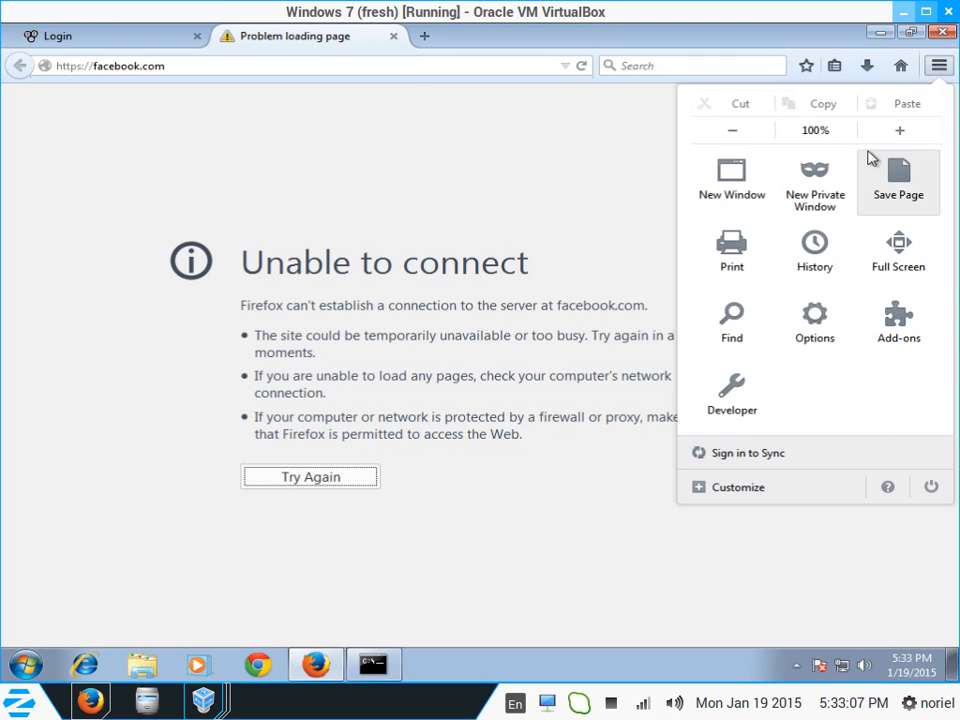
click(410, 105)
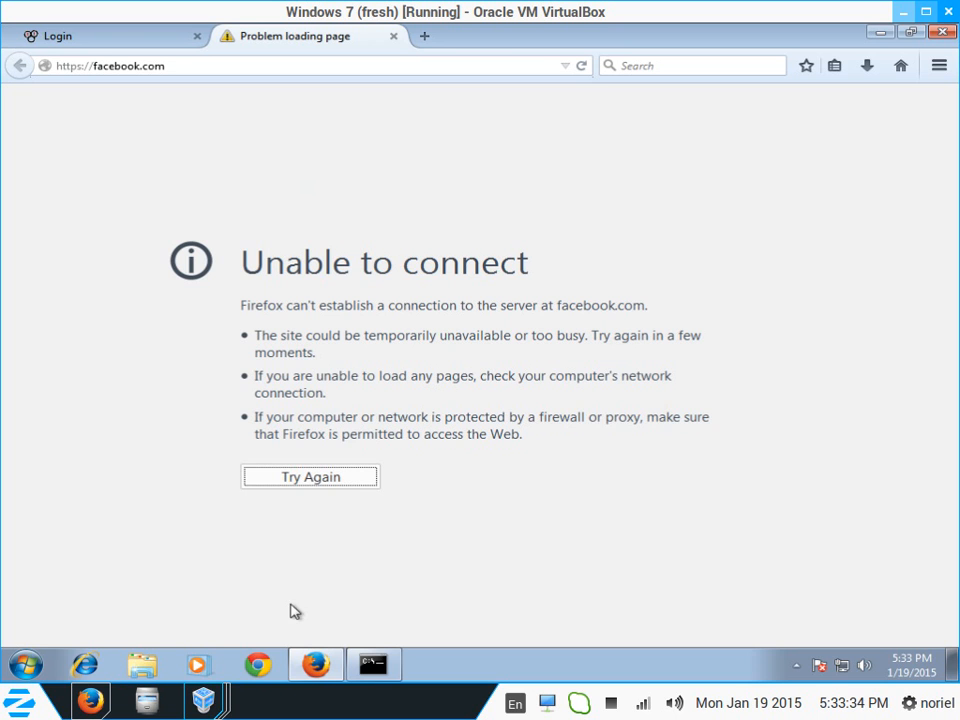
Step: Switch to the host's Firefox window and view the YouTube video page "Block HTTPS website like Facebook"
mouse_move(92, 700)
click(120, 615)
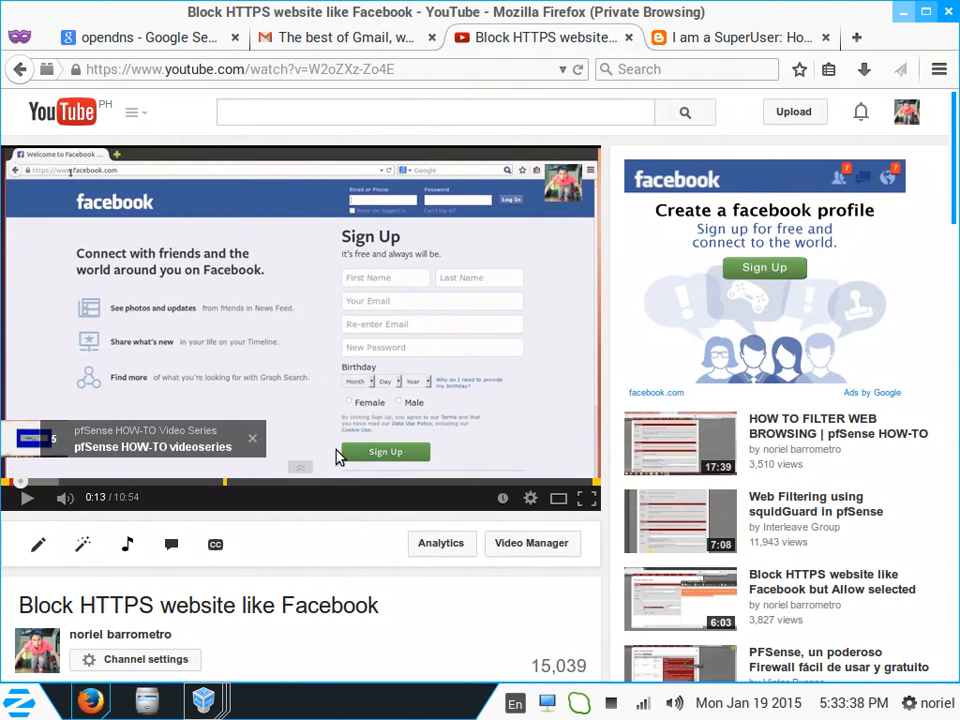
scroll(325, 457, down, 2)
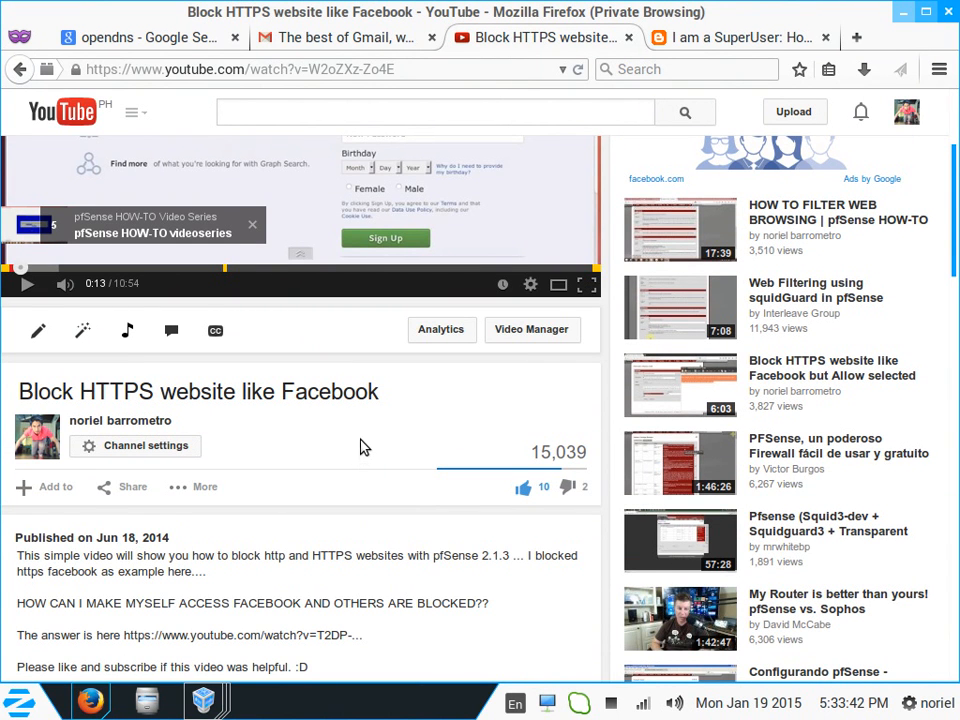
scroll(392, 441, up, 1)
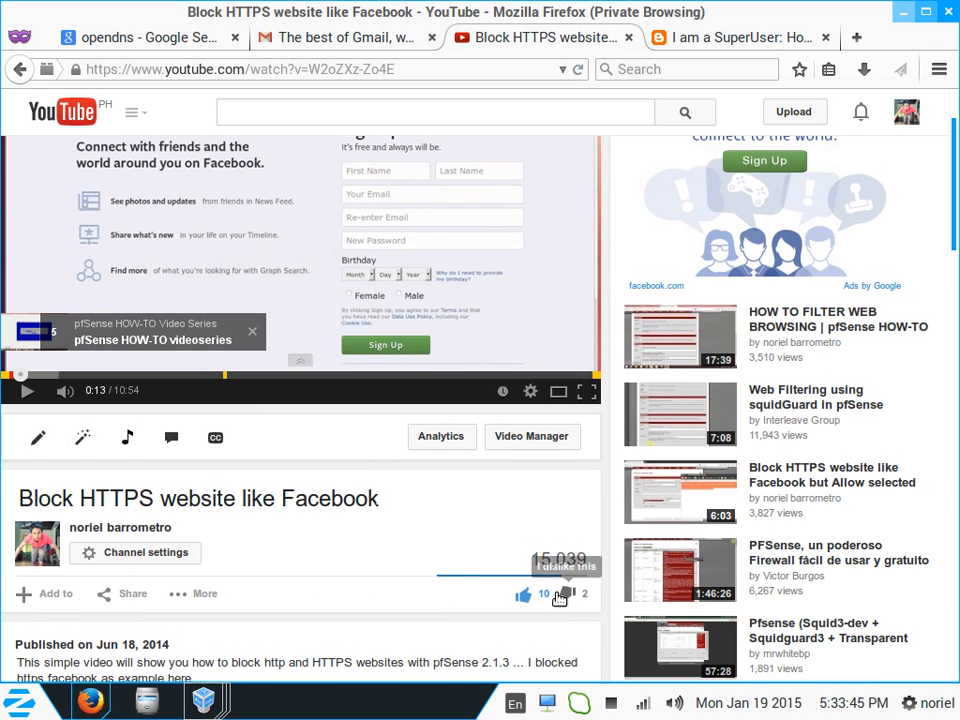
right_click(611, 703)
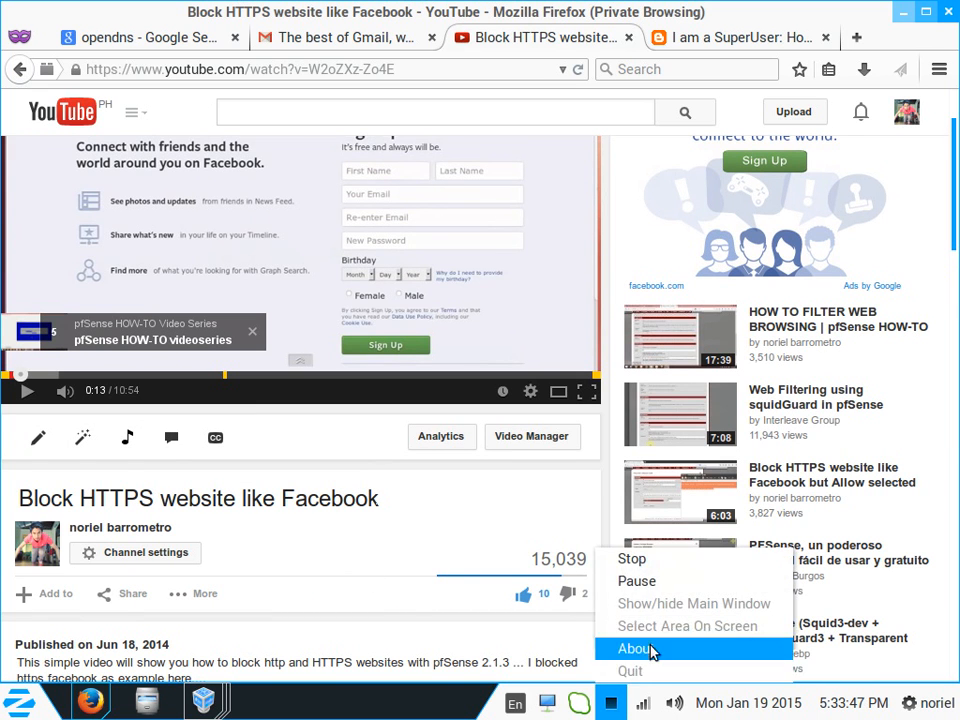